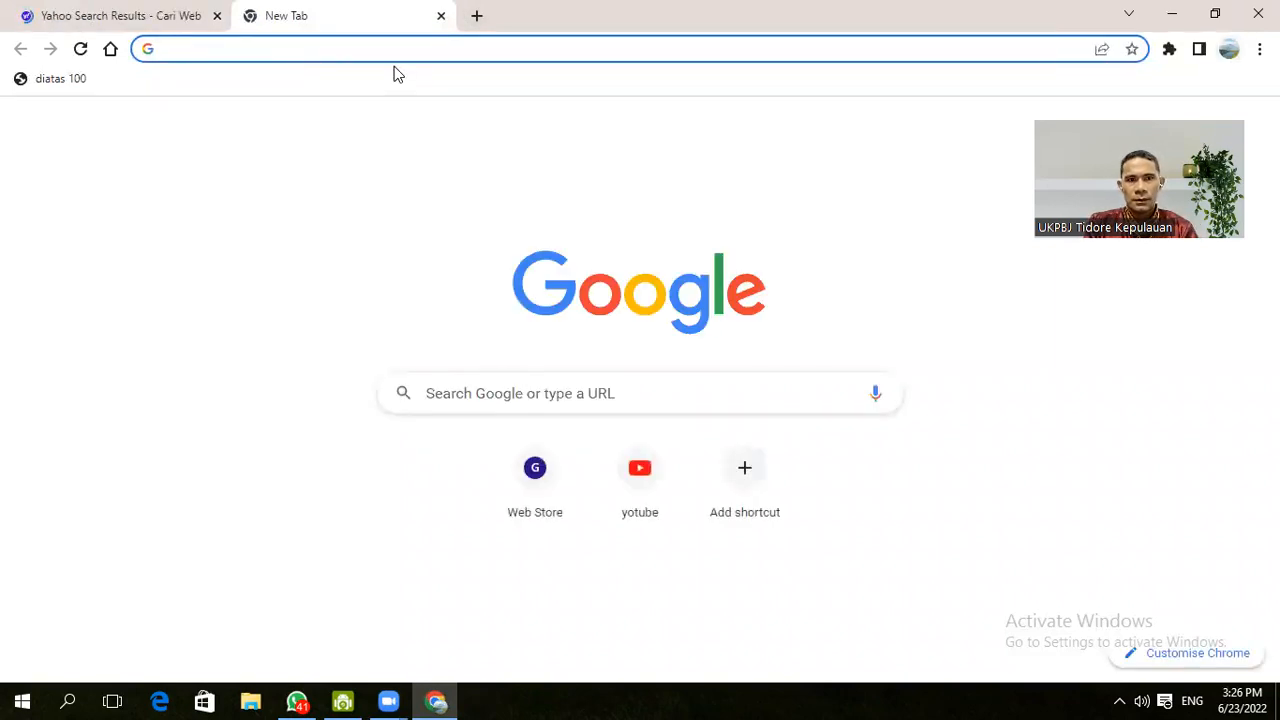
- Load lpse.tidorekota.go.id/eproc4/ in the new tab, glance at the Yahoo tab, then return
type("l")
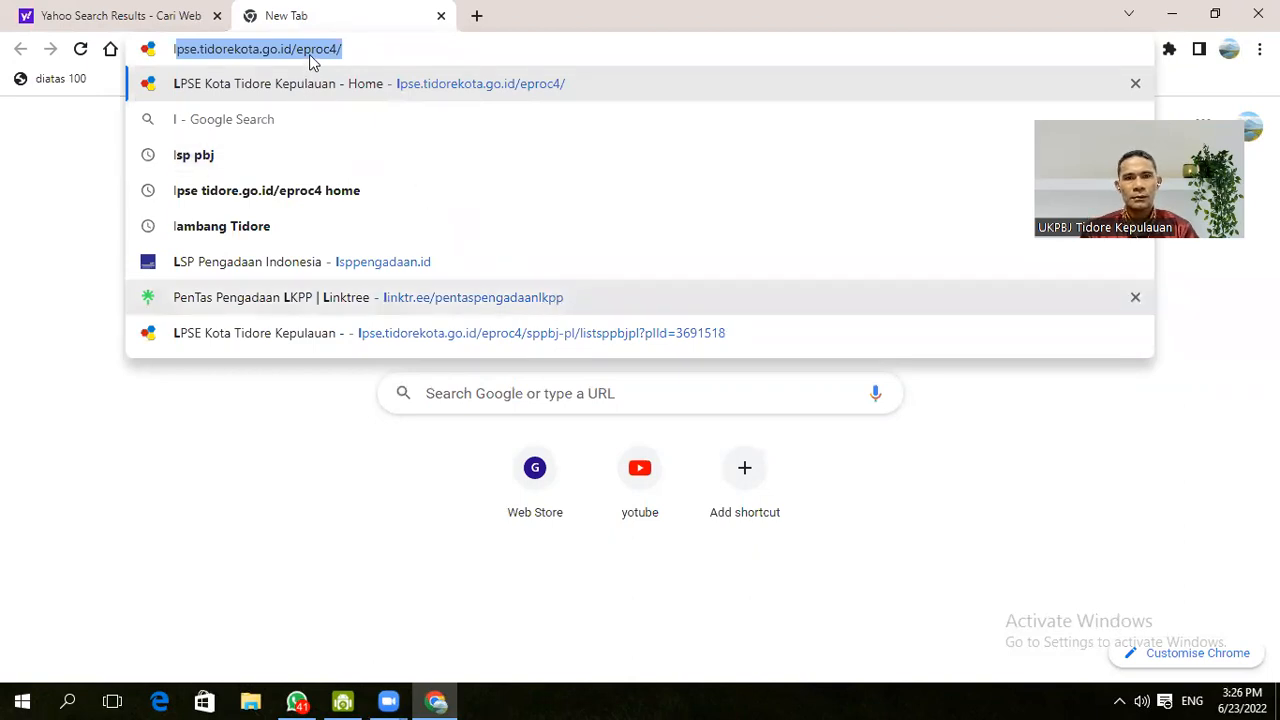
key("Return")
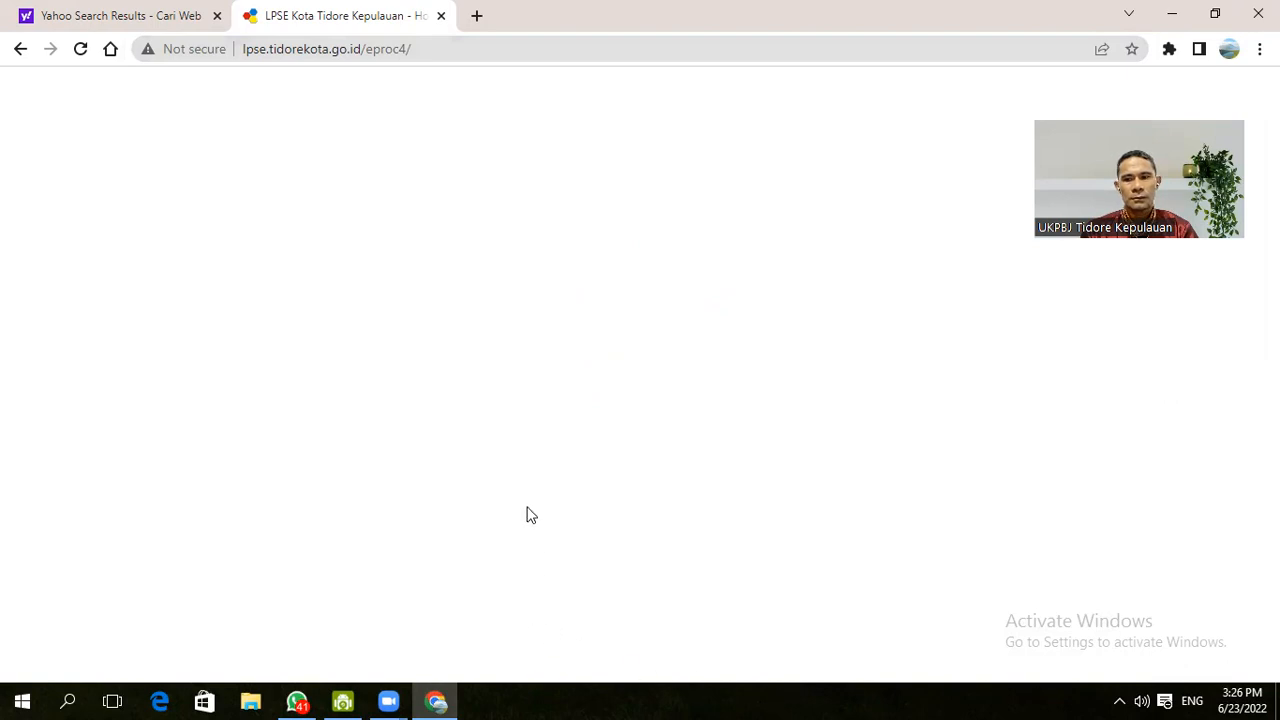
left_click(141, 19)
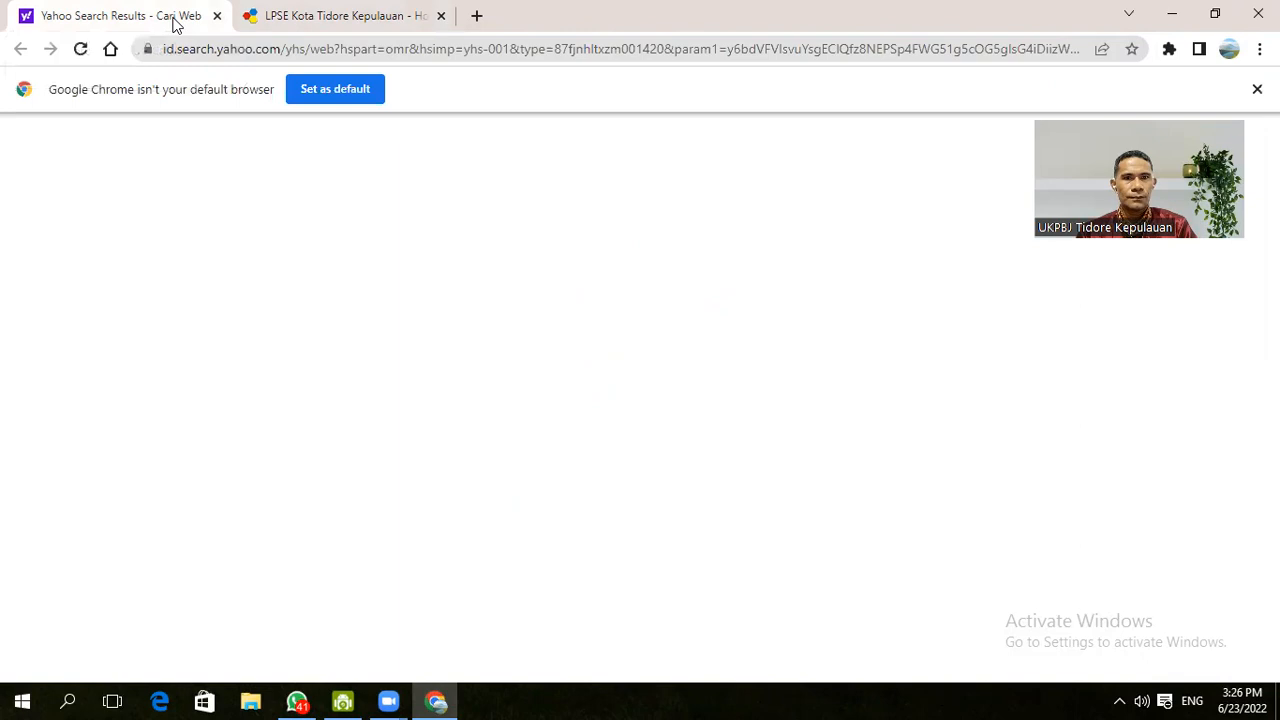
key("ctrl+Tab")
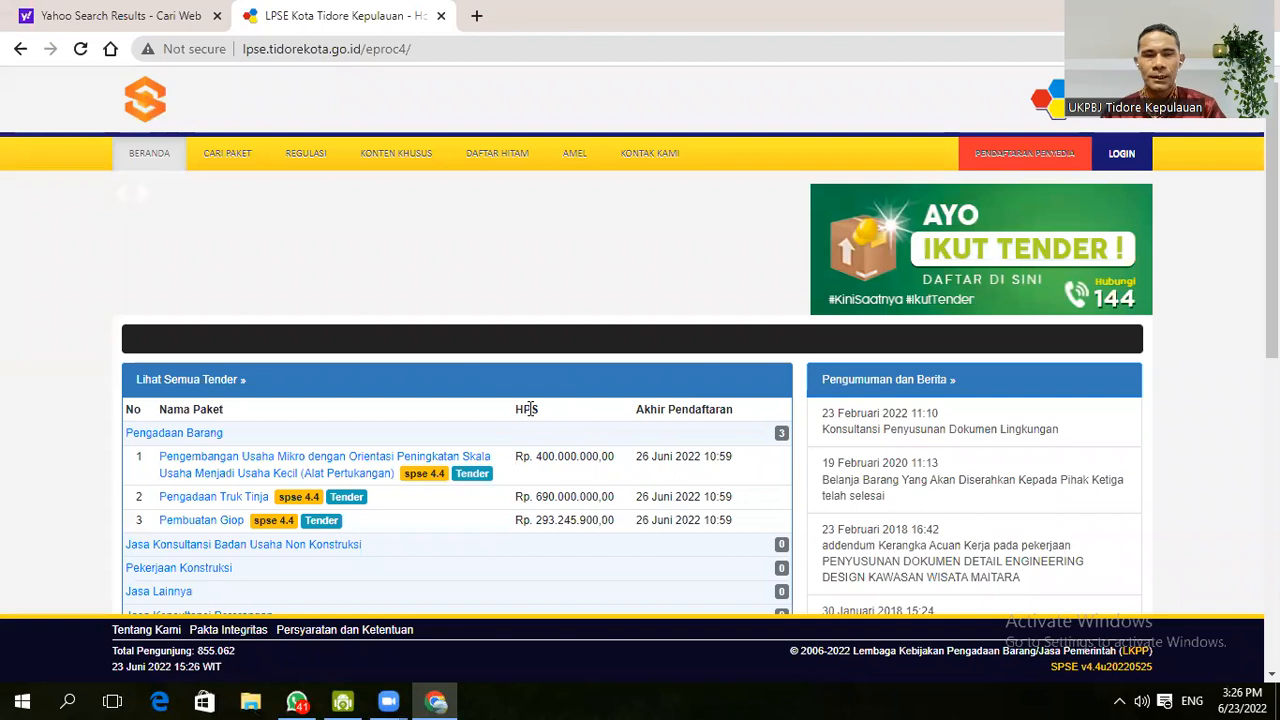
- Start a NON PENYEDIA login and submit the PPK user ID
left_click(1119, 155)
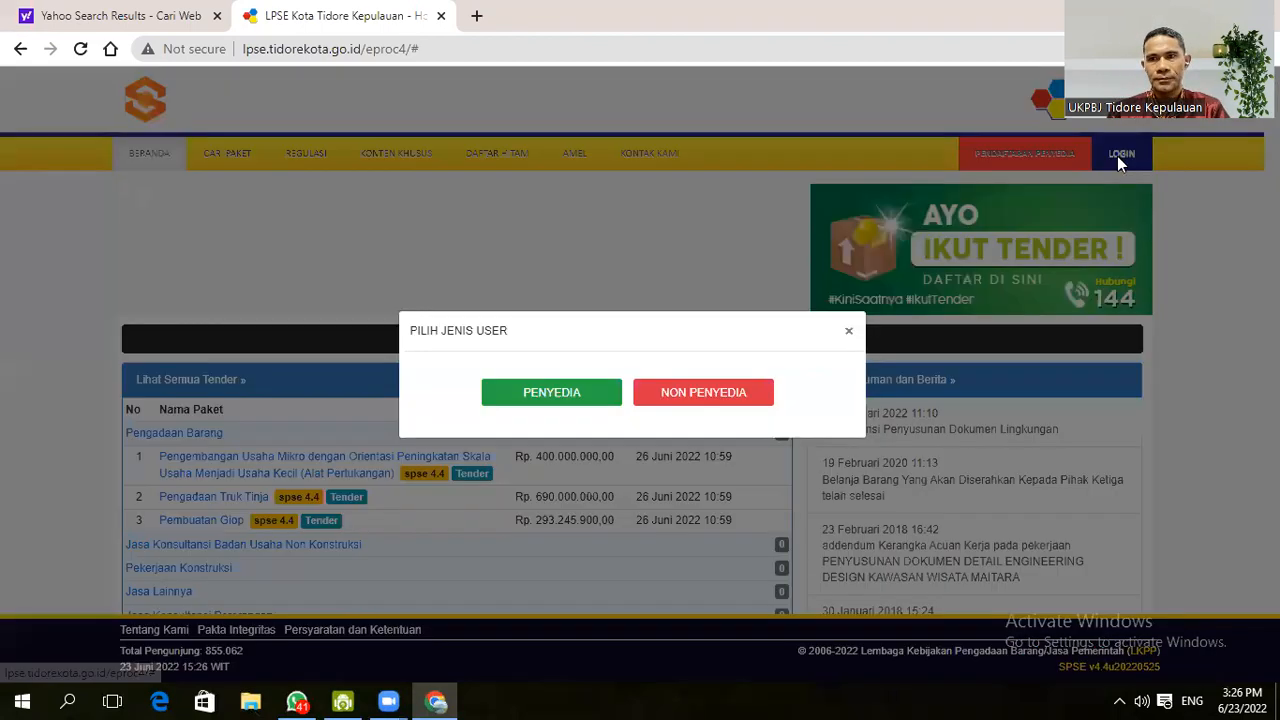
left_click(716, 399)
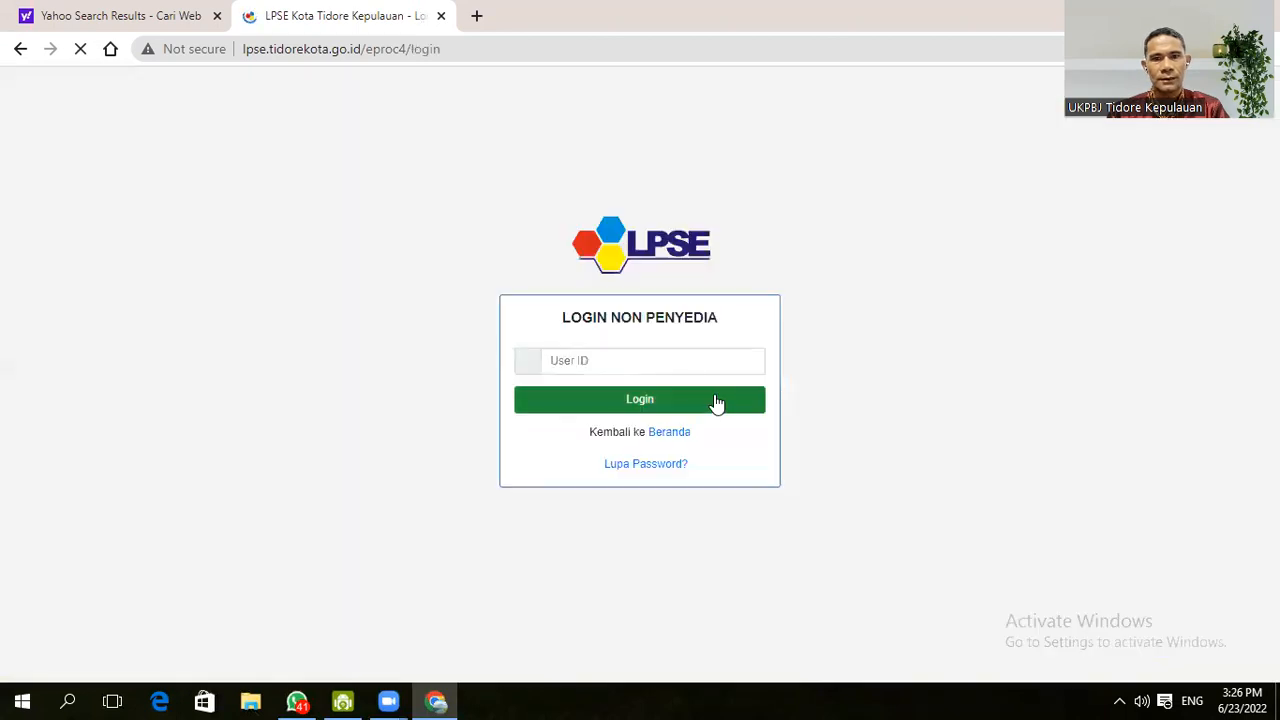
left_click(654, 365)
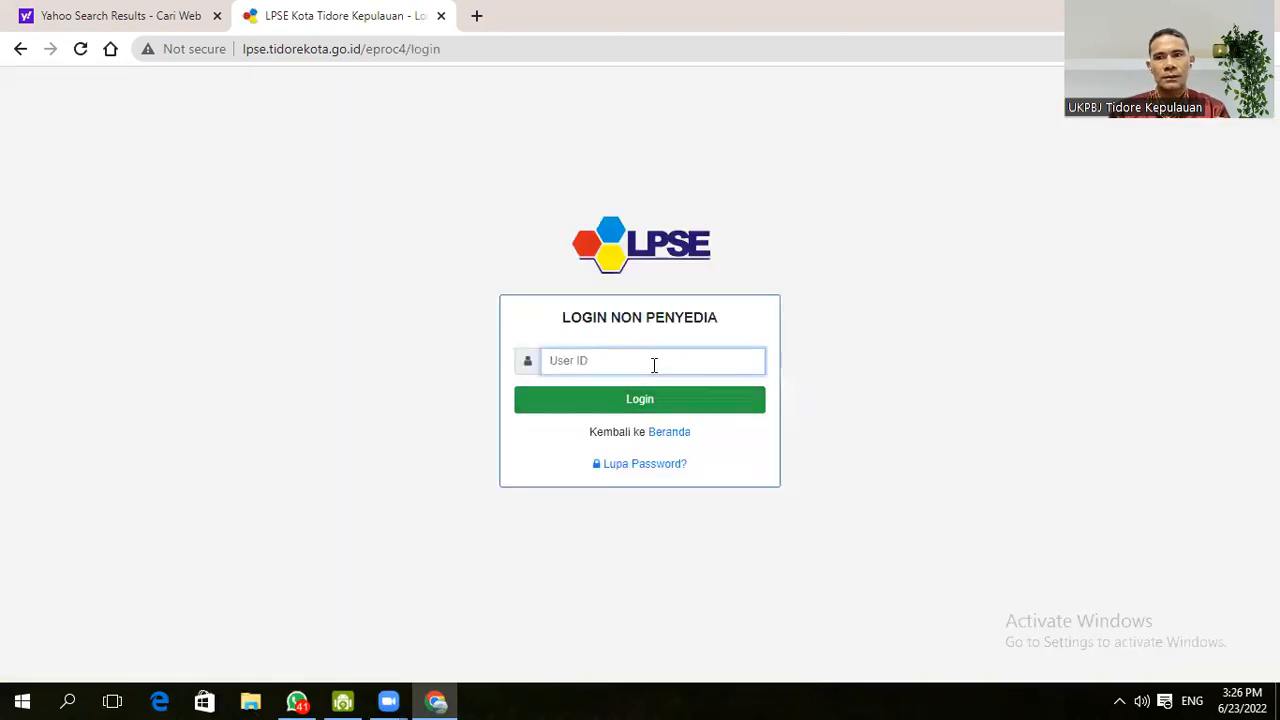
type("PP")
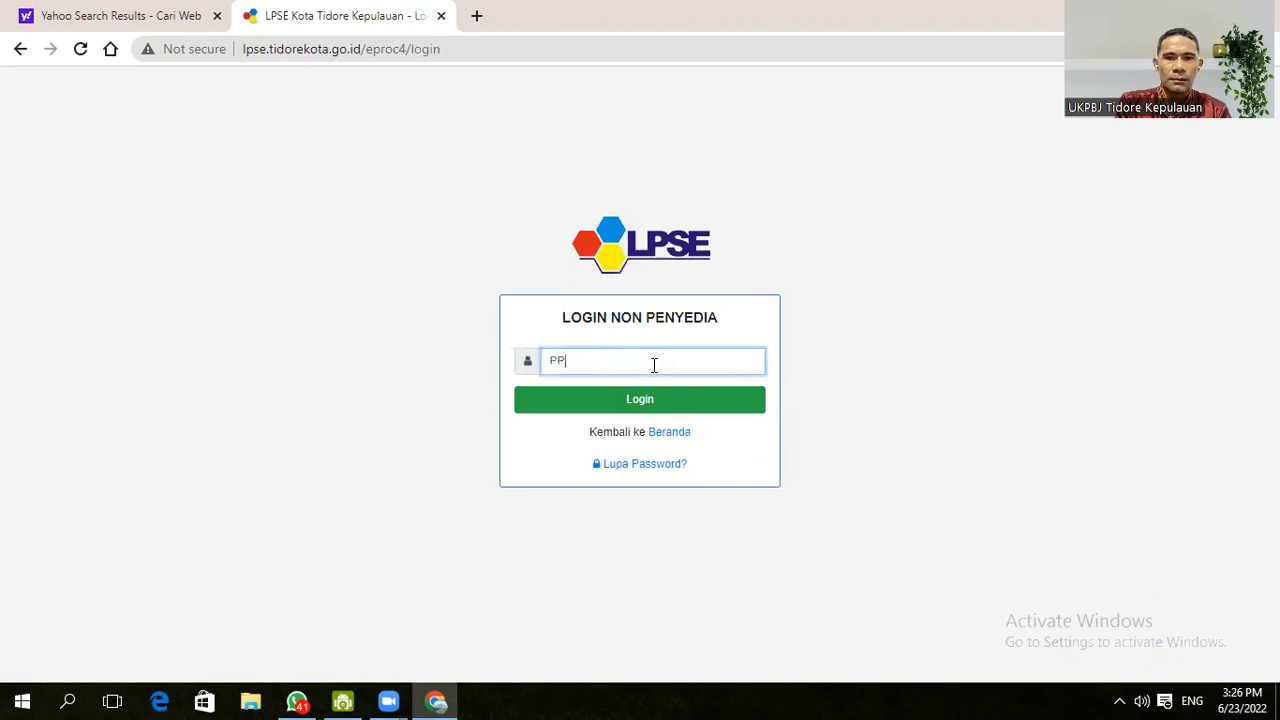
type("KEDBANG")
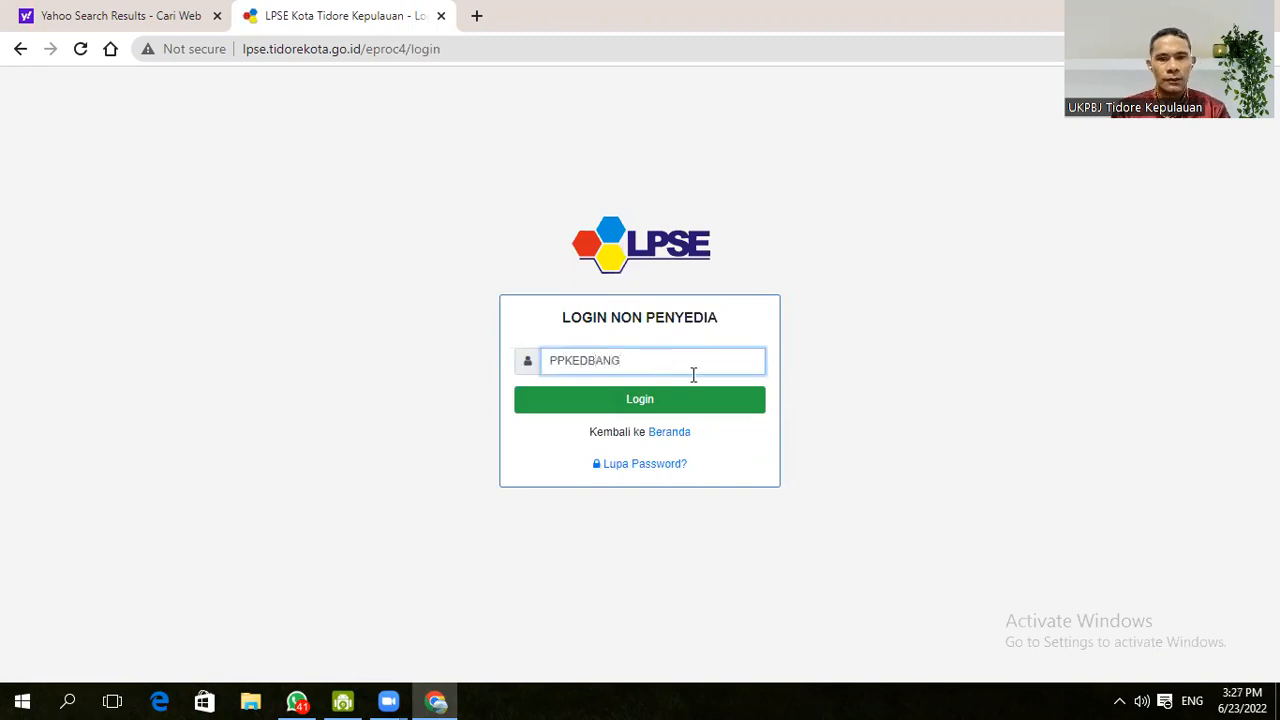
left_click(733, 407)
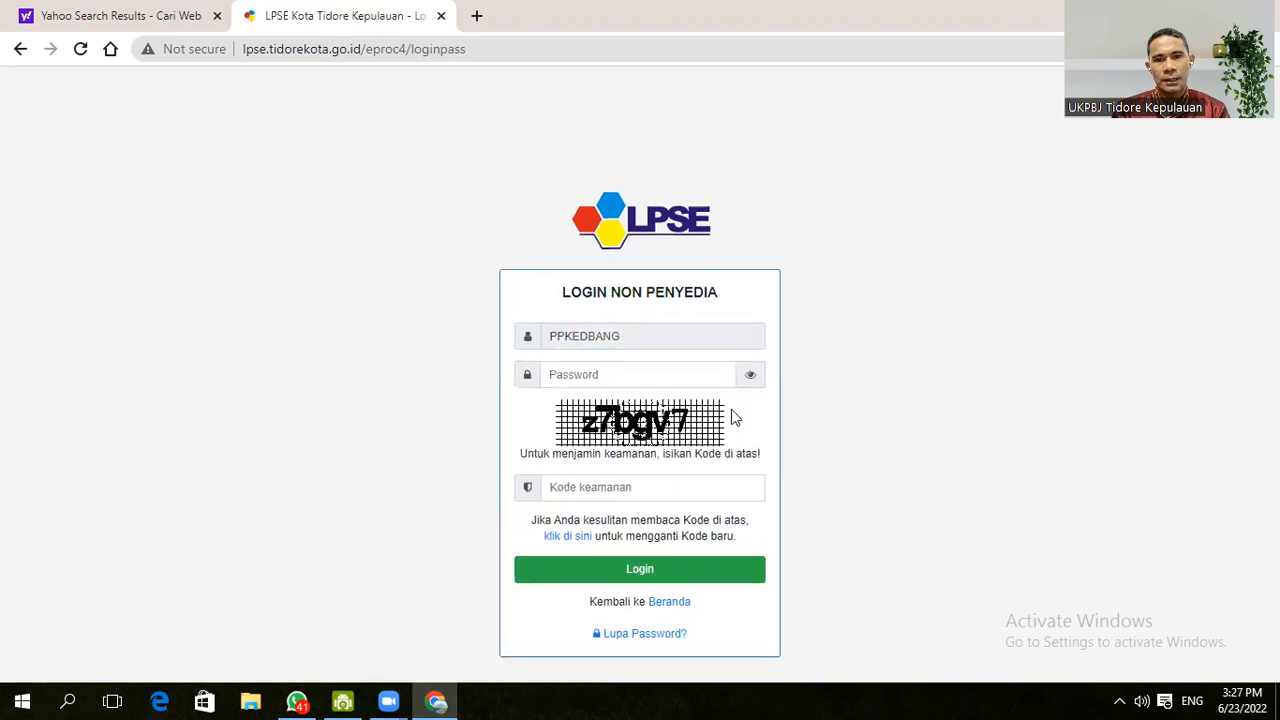
- Fill the saved password, enter the security code, and log in
left_click(649, 376)
left_click(799, 414)
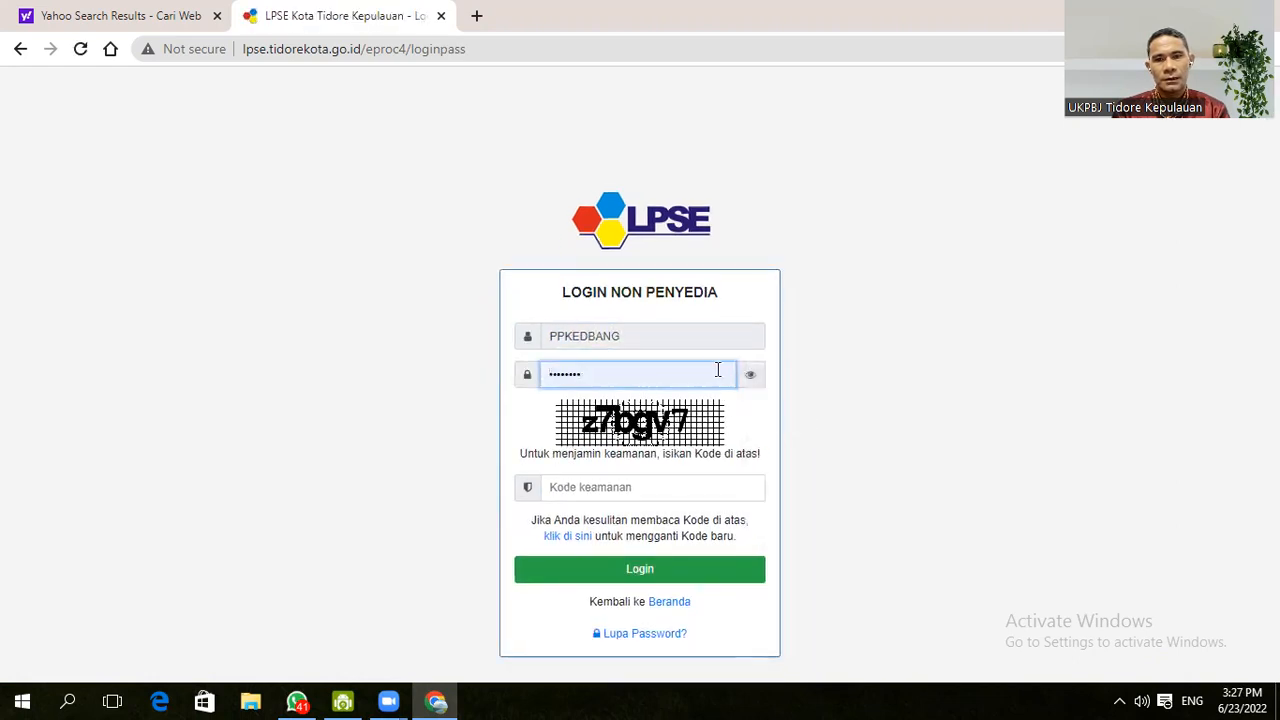
left_click(609, 487)
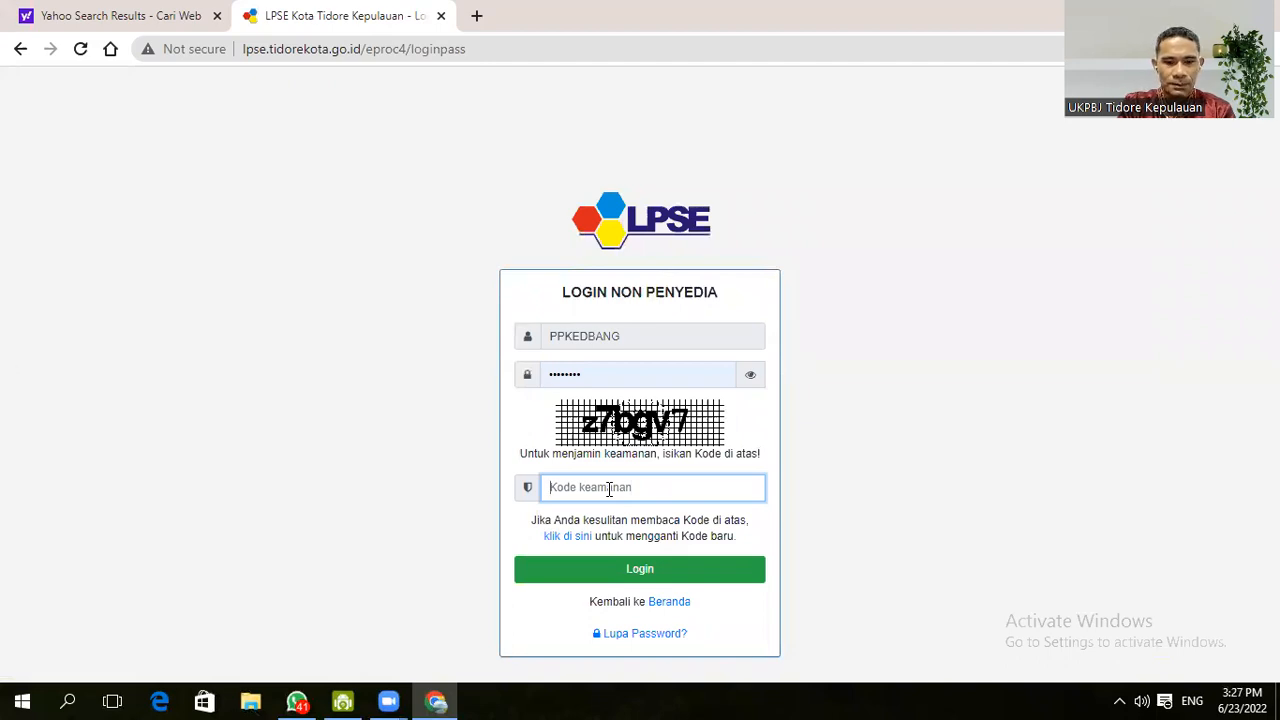
type("z7bg")
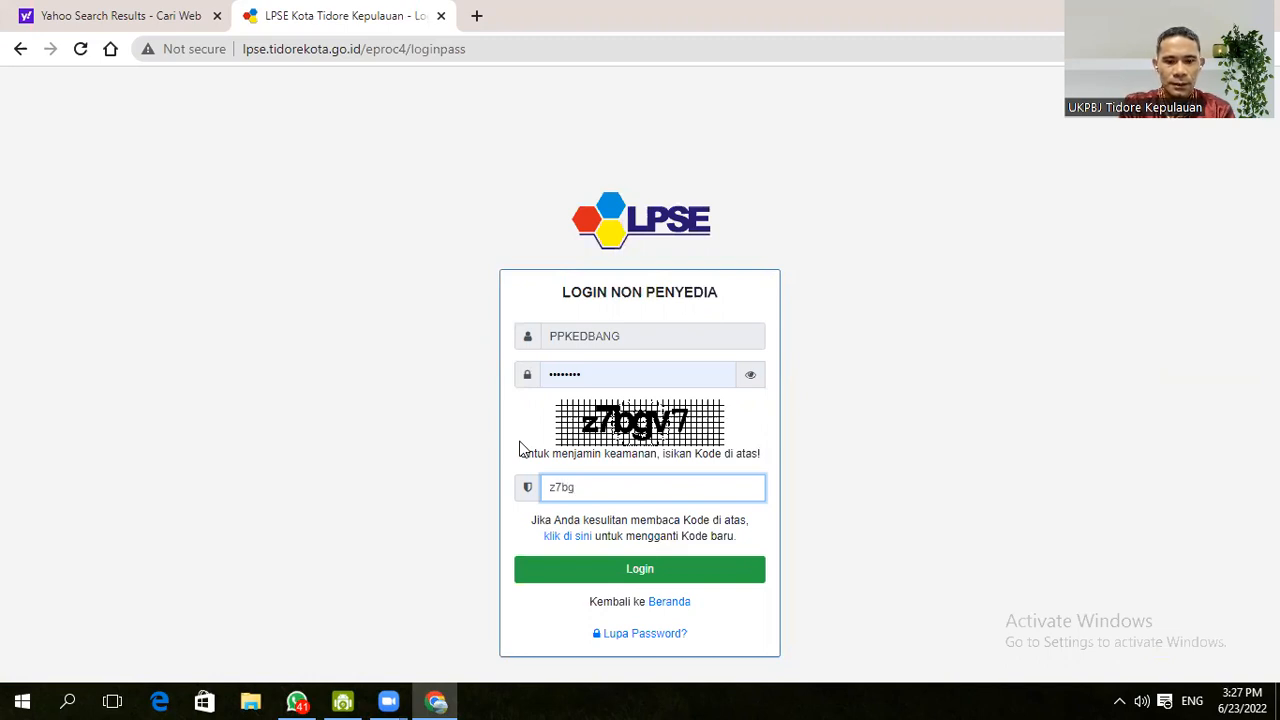
type("v7")
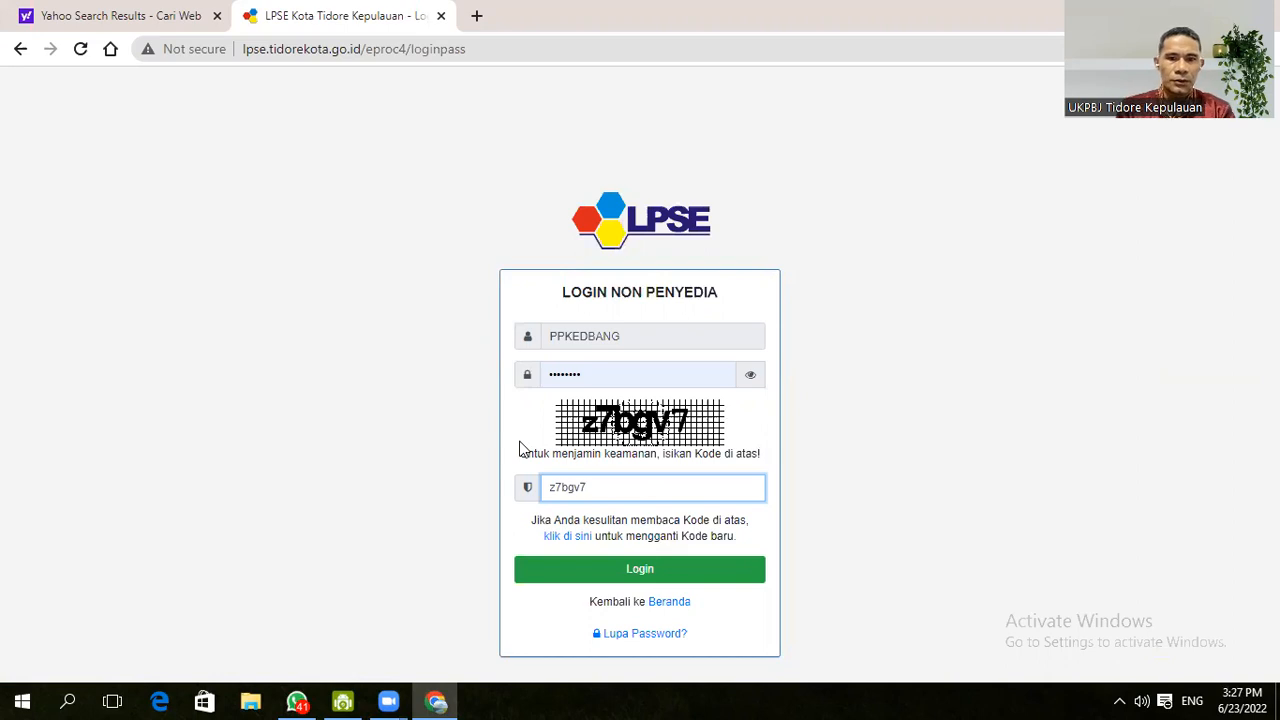
left_click(664, 578)
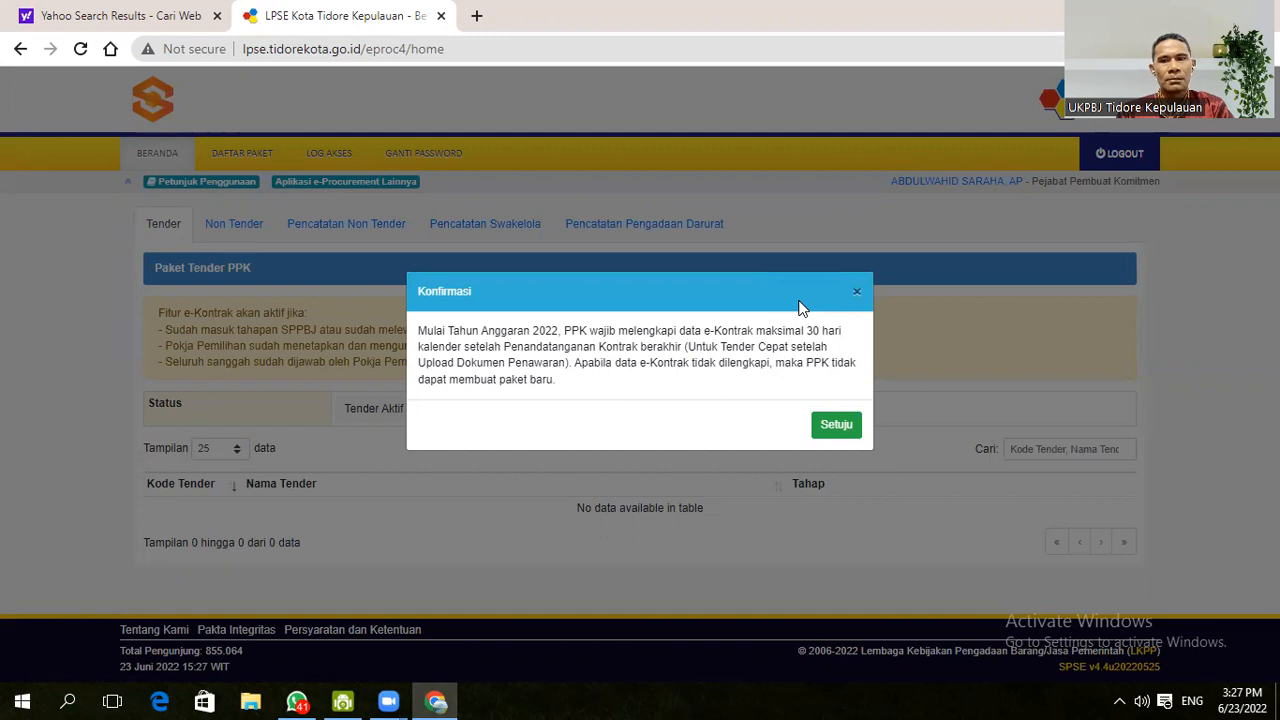
- Accept the e-Kontrak notice and open e-Kontrak for the Non Tender Belanja Modal Personal Computer package
left_click(837, 425)
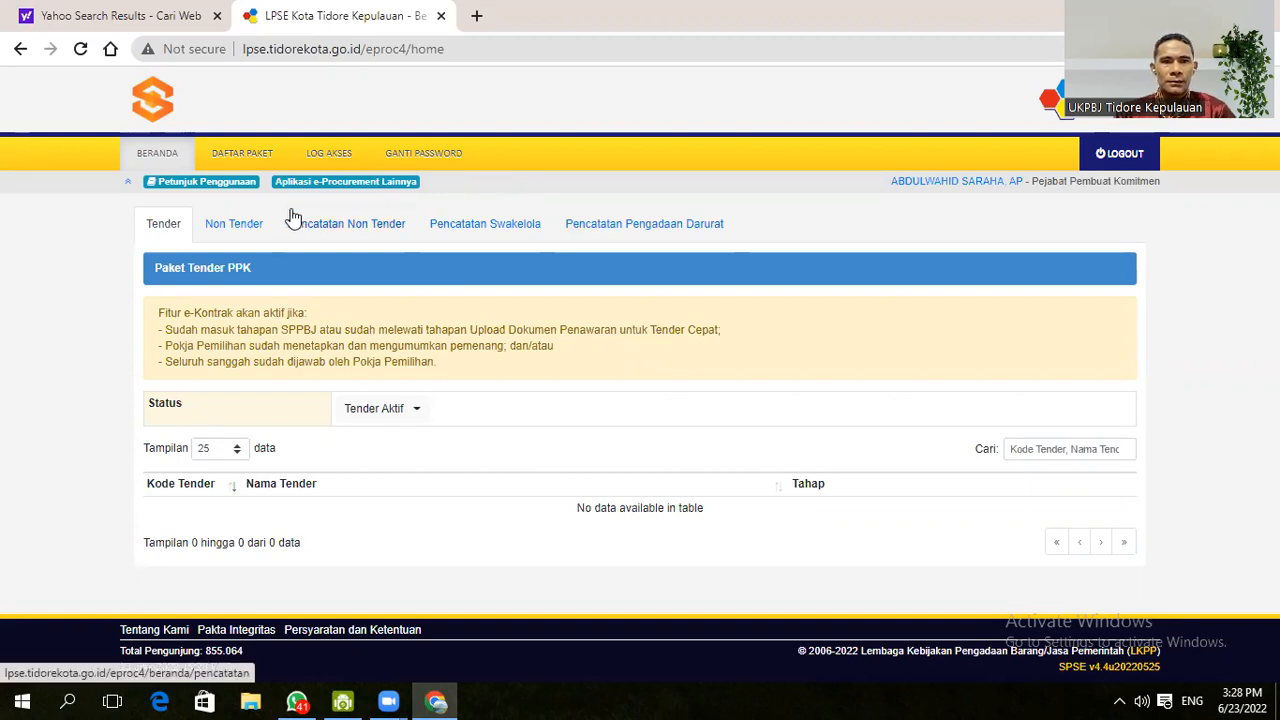
left_click(232, 224)
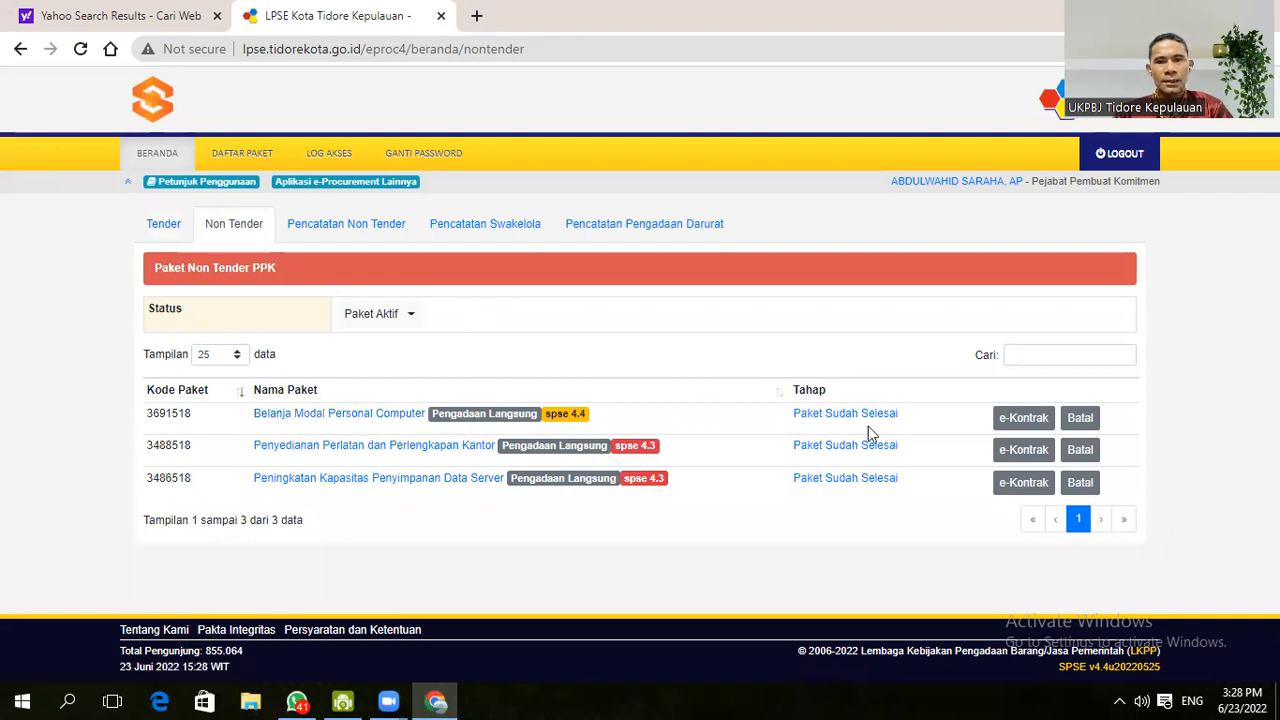
left_click(1020, 420)
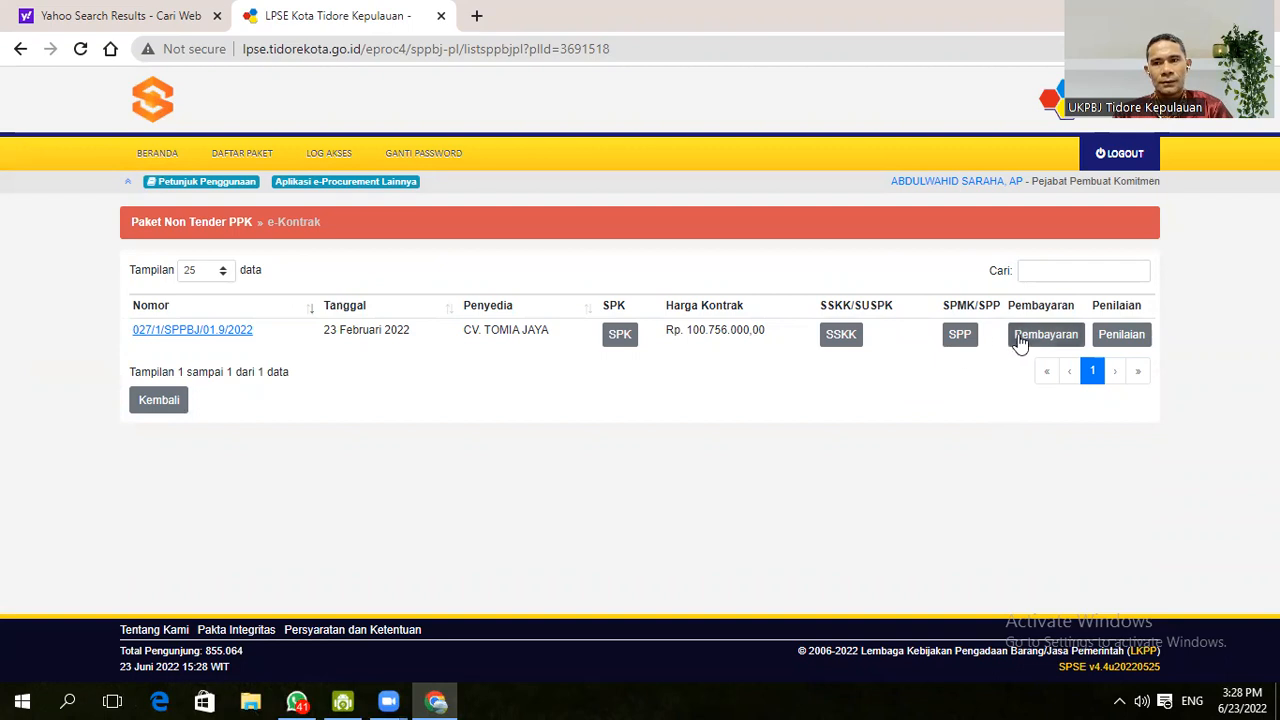
- Open this contract's supplier assessment in SiKaP and reload the Penilaian Penyedia page
left_click(1133, 337)
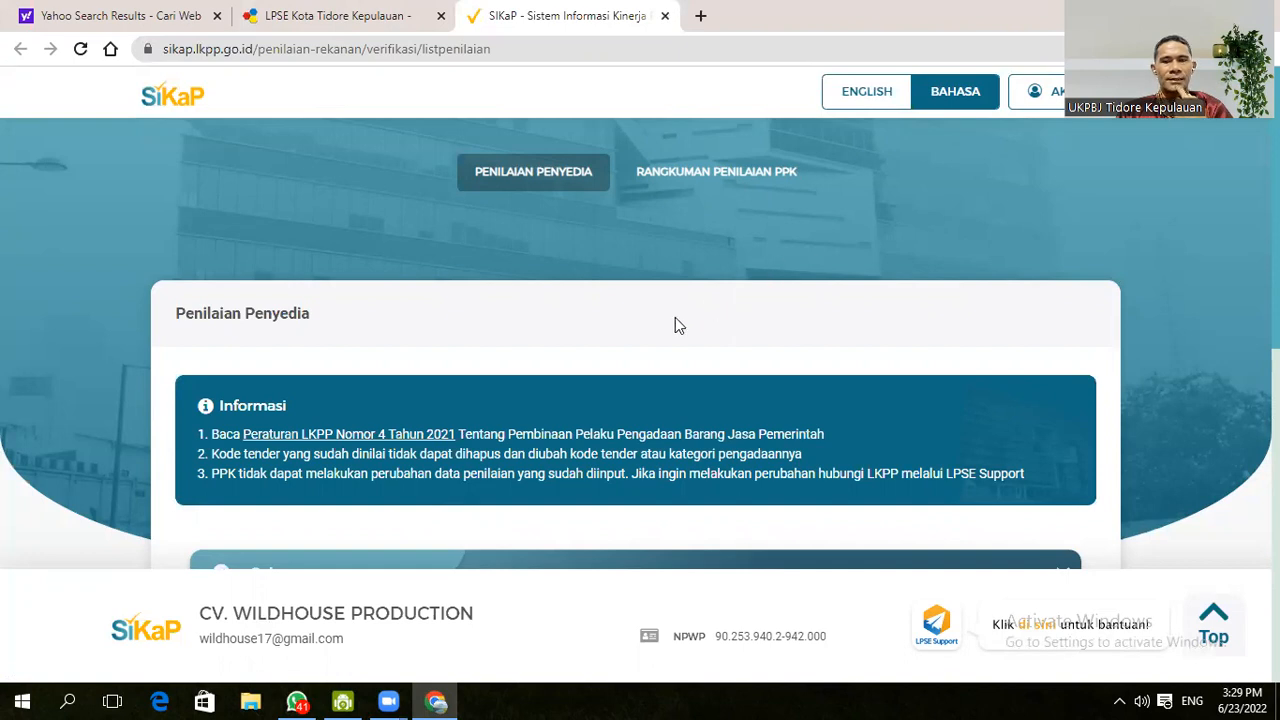
scroll(680, 302, "down", 3)
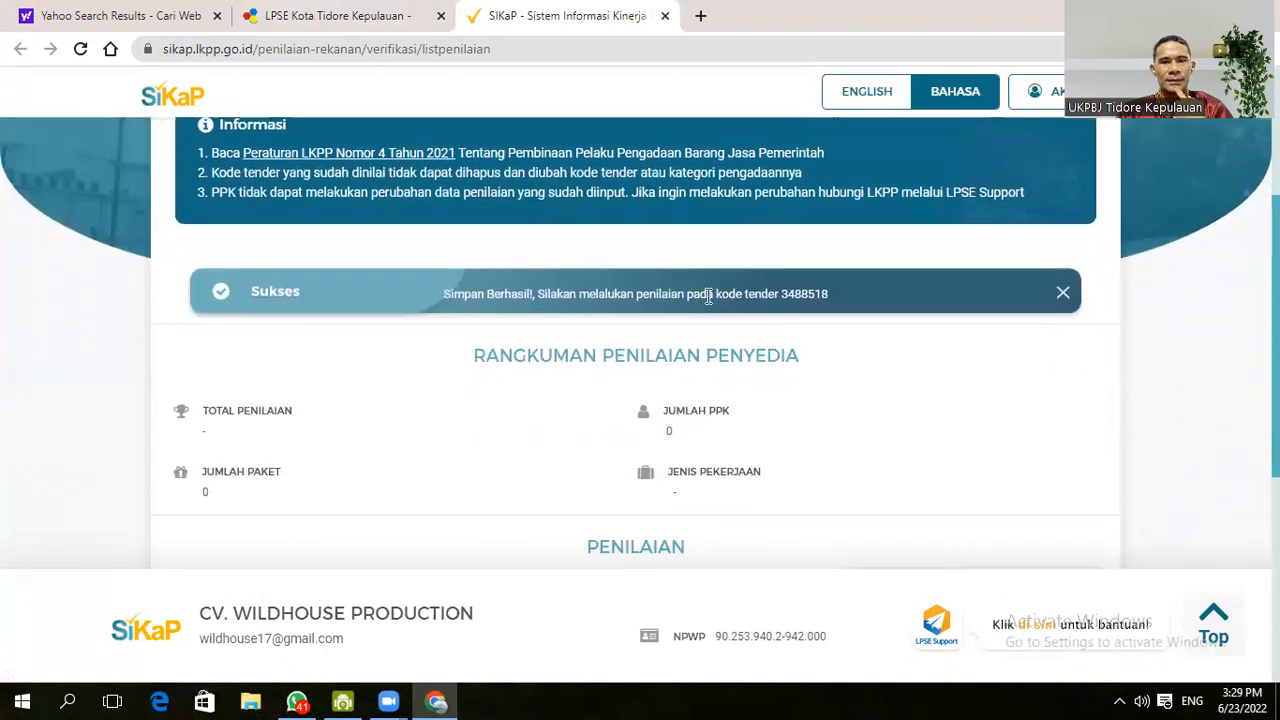
scroll(684, 296, "up", 3)
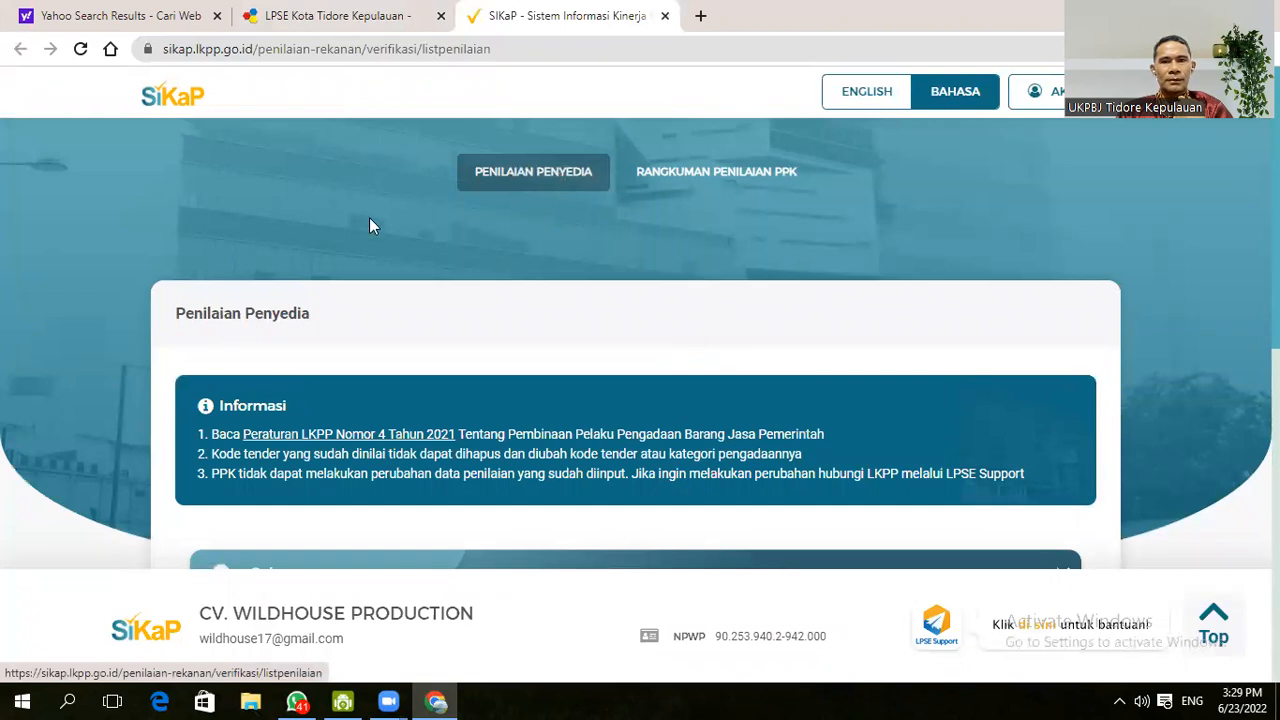
left_click(528, 188)
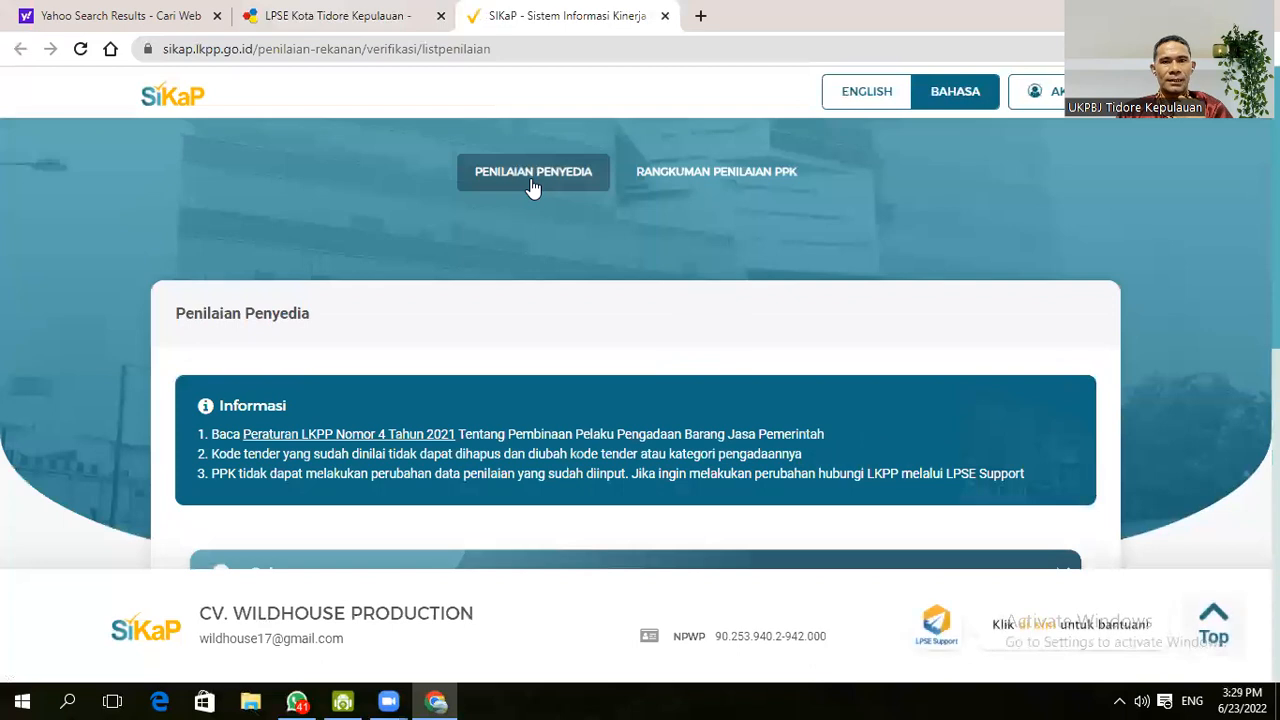
- Find the Perlem 4 entry and open the assessment for tender 3691518
scroll(645, 298, "down", 5)
scroll(641, 298, "down", 3)
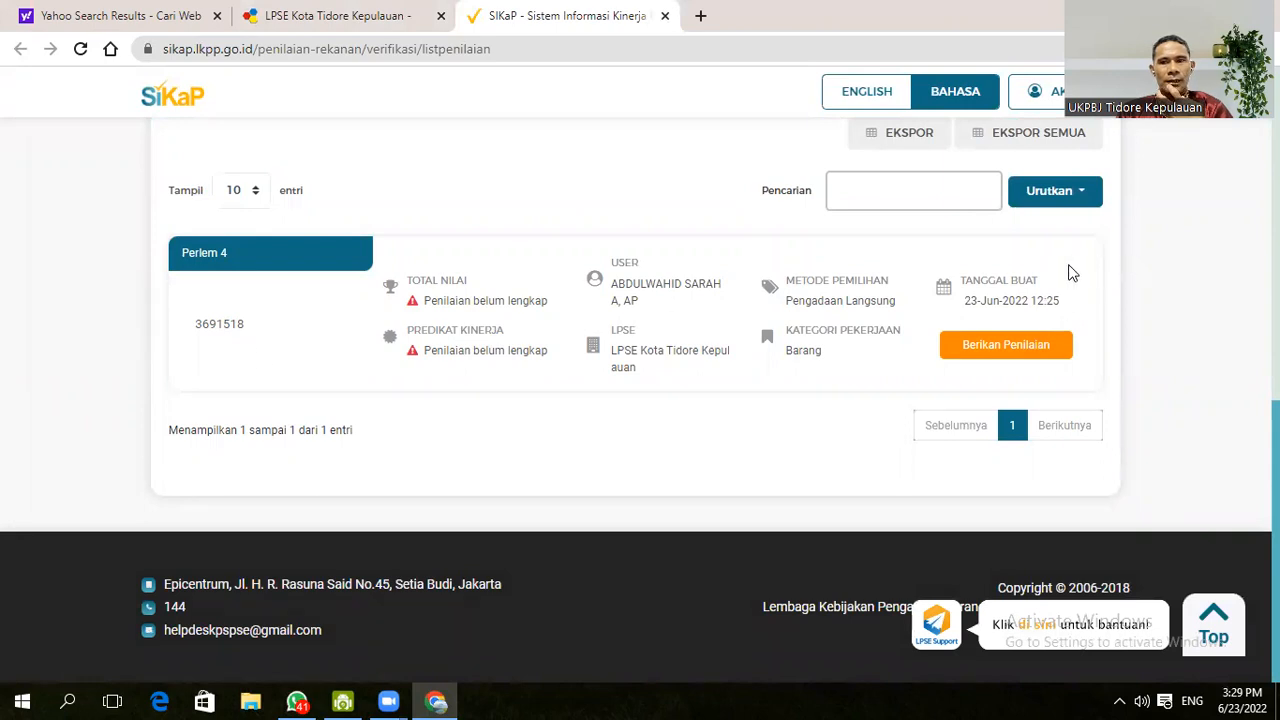
scroll(463, 329, "up", 2)
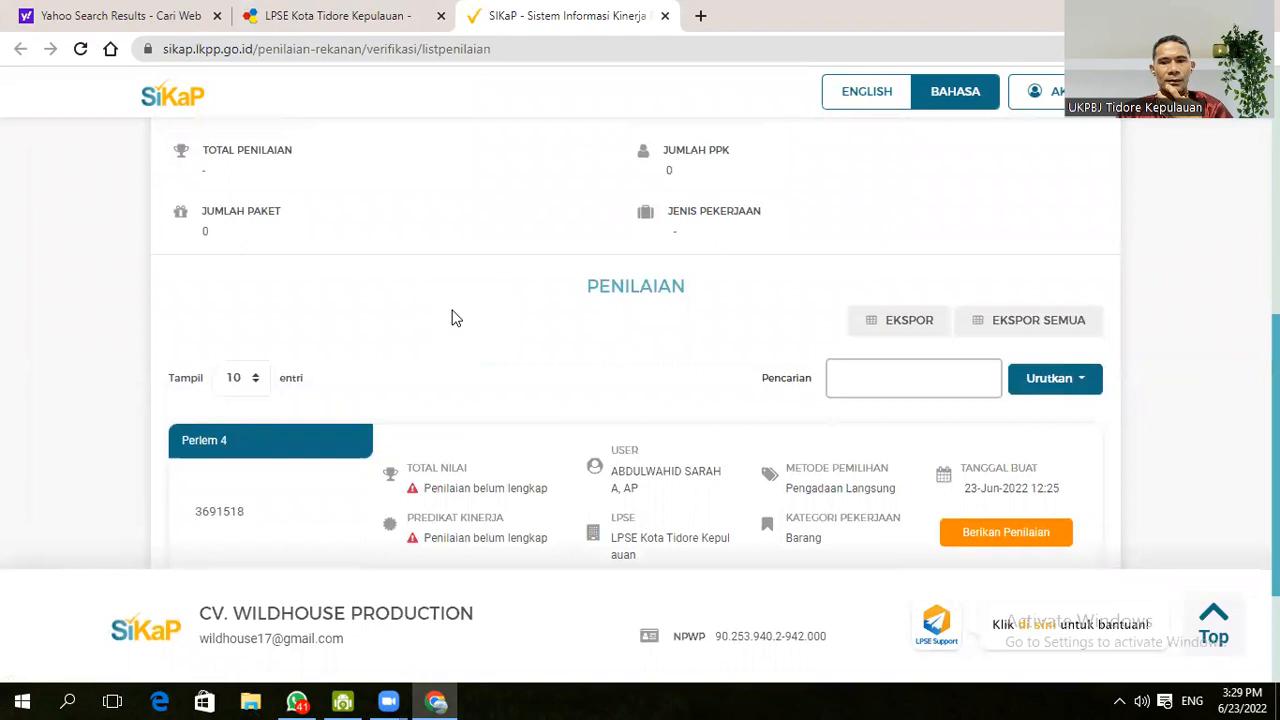
scroll(470, 318, "up", 2)
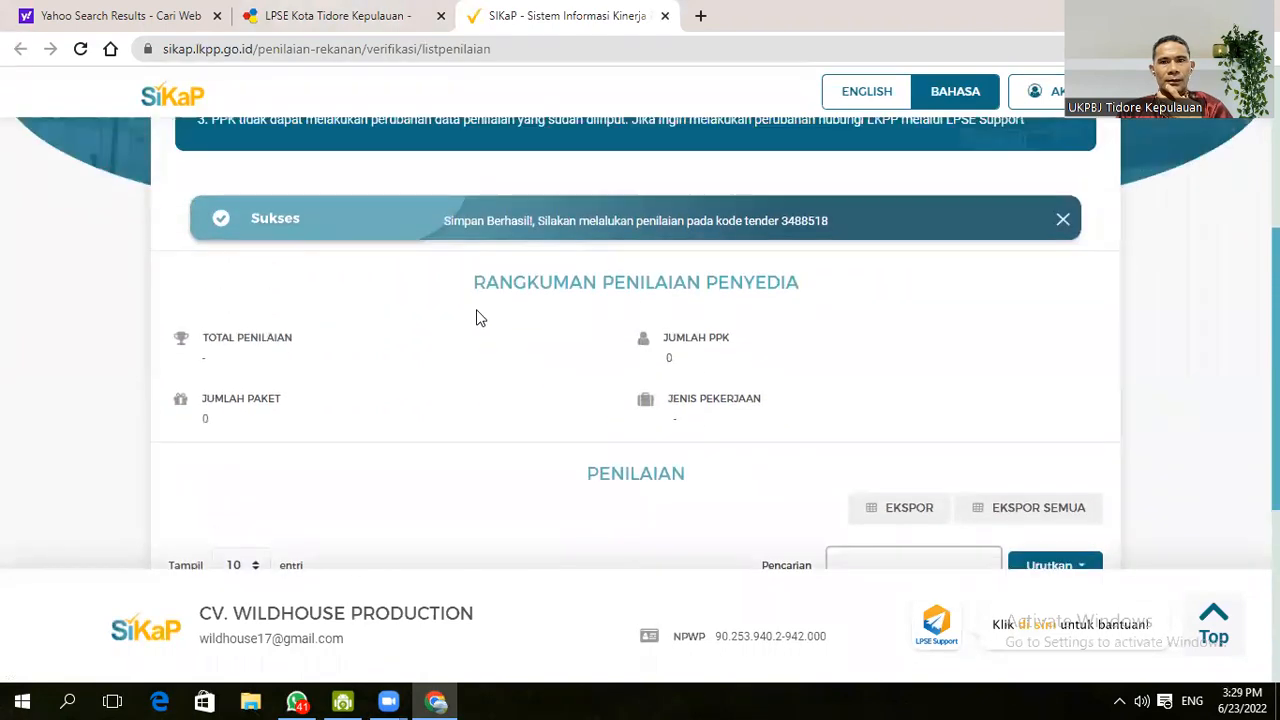
scroll(478, 318, "down", 4)
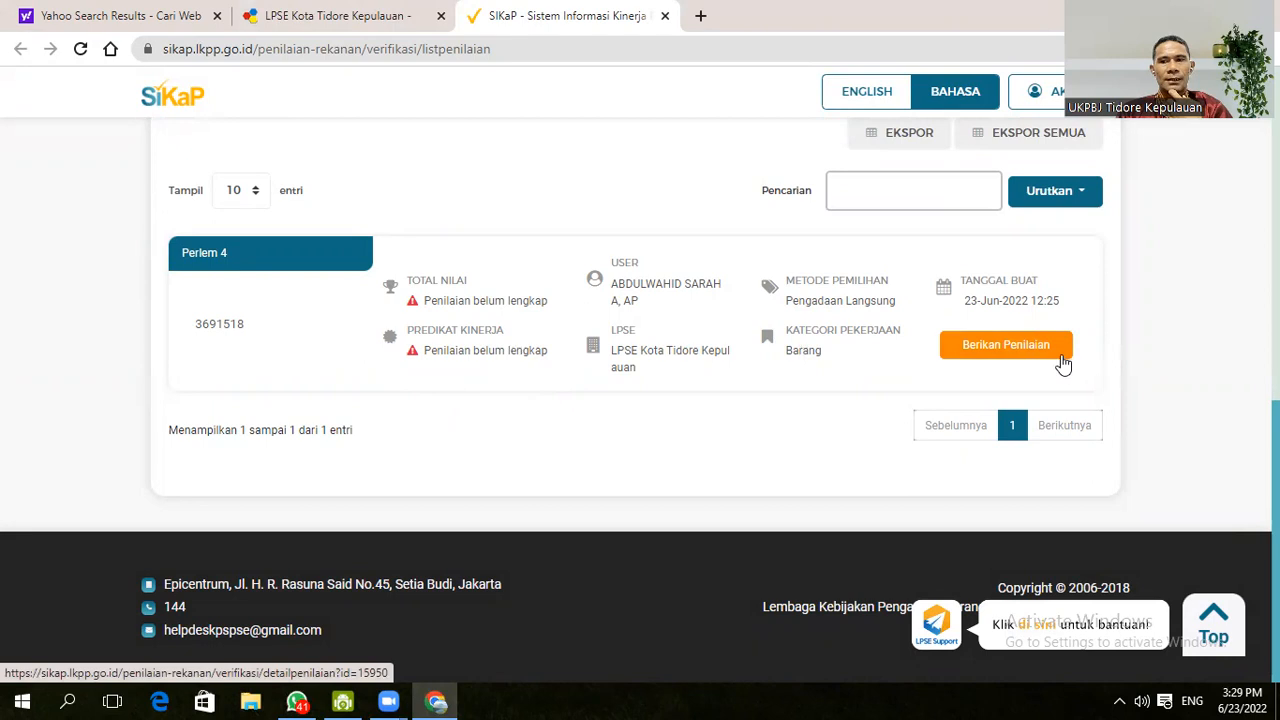
left_click(1015, 352)
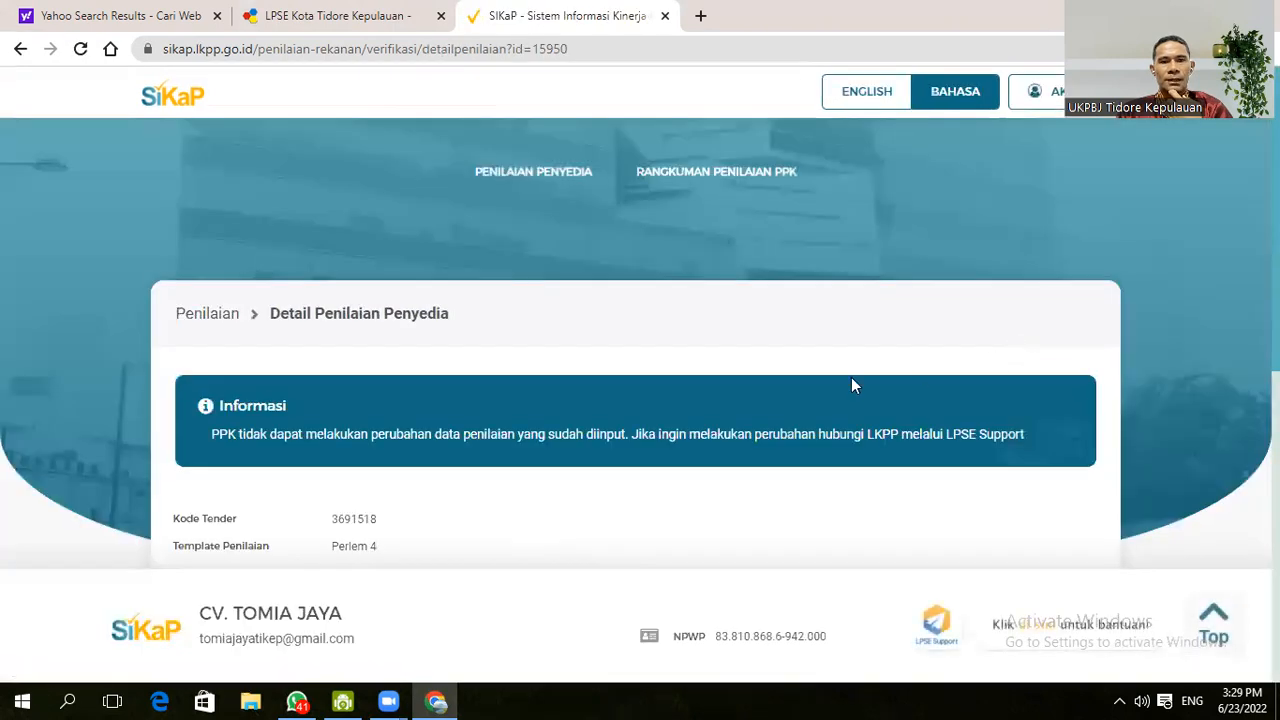
- Open the rating form for row 1, Kualitas dan kuantitas pekerjaan (30.0 %)
scroll(697, 399, "down", 3)
scroll(700, 407, "down", 1)
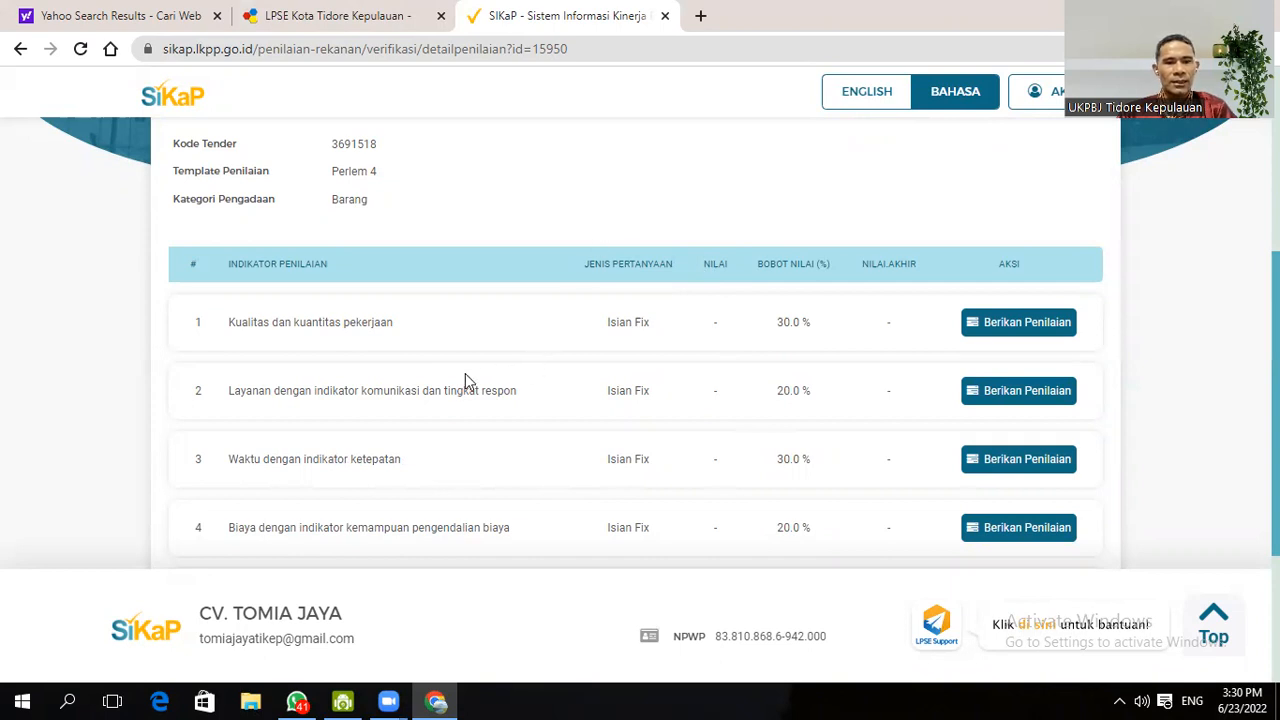
left_click(1014, 334)
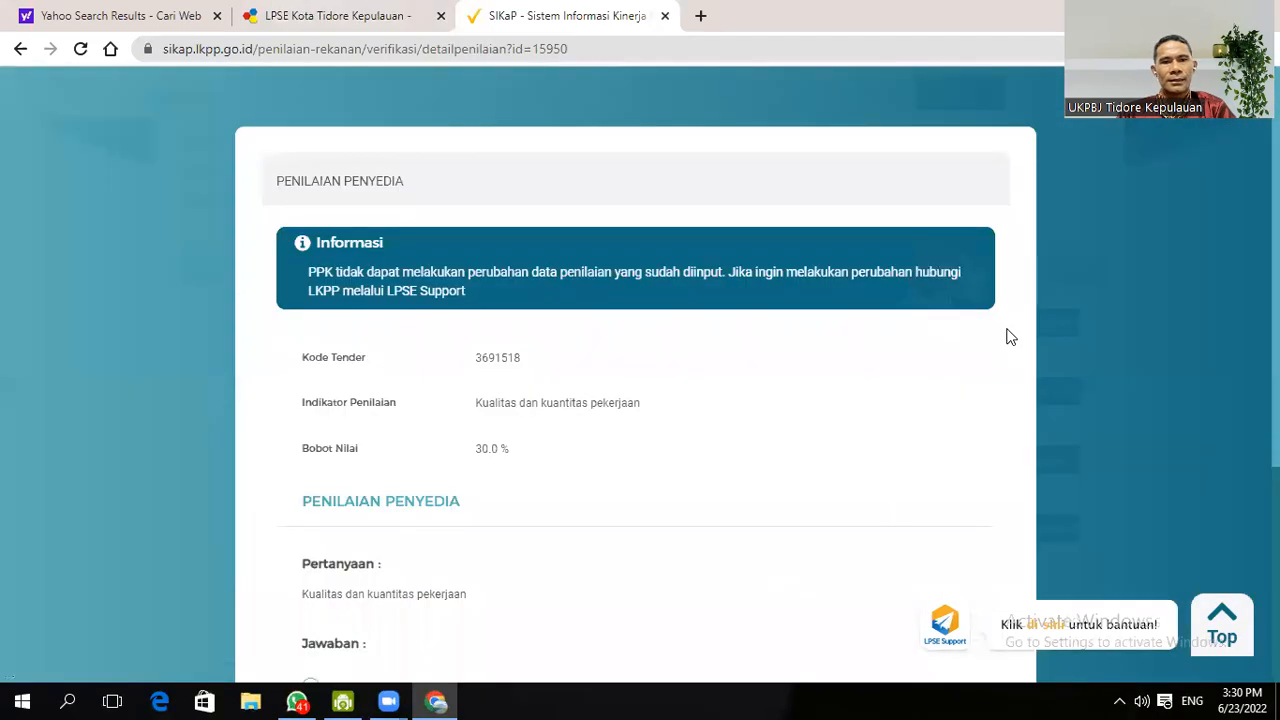
- Review the Kualitas dan kuantitas pekerjaan answers down to the 100% compliant Skor 3 option
scroll(785, 377, "down", 2)
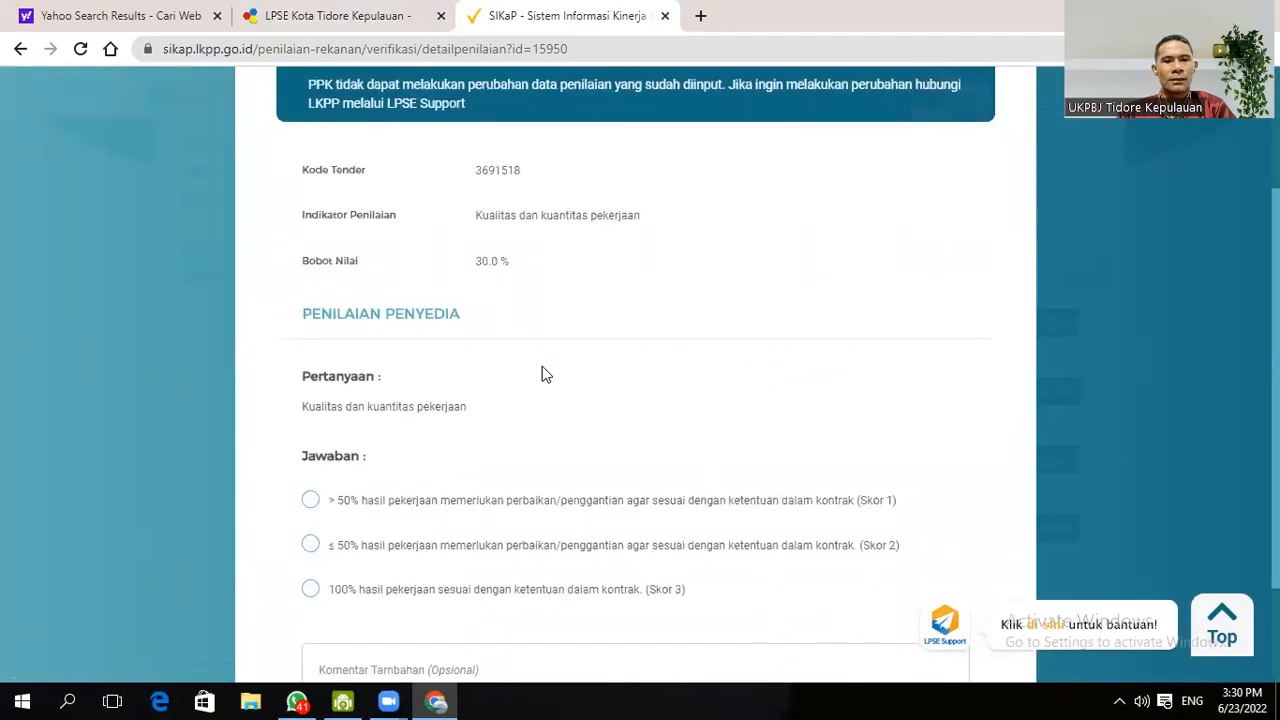
scroll(542, 366, "down", 2)
scroll(542, 366, "up", 2)
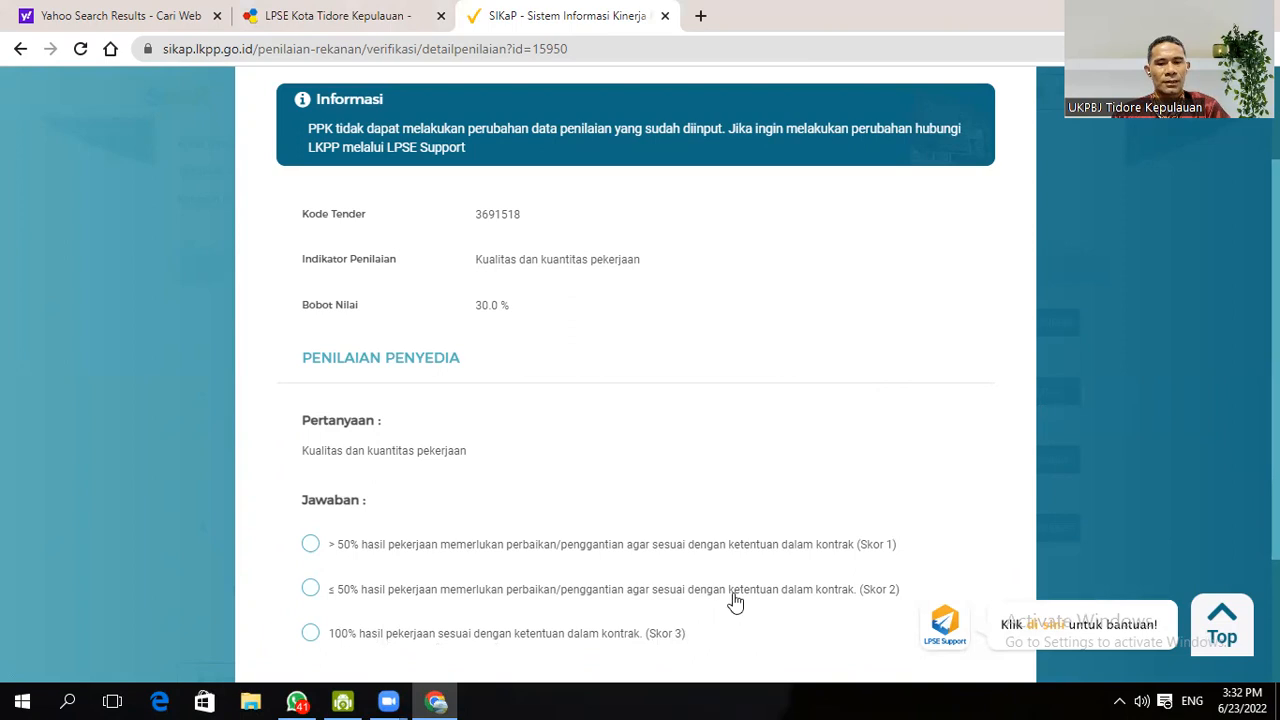
scroll(712, 412, "down", 2)
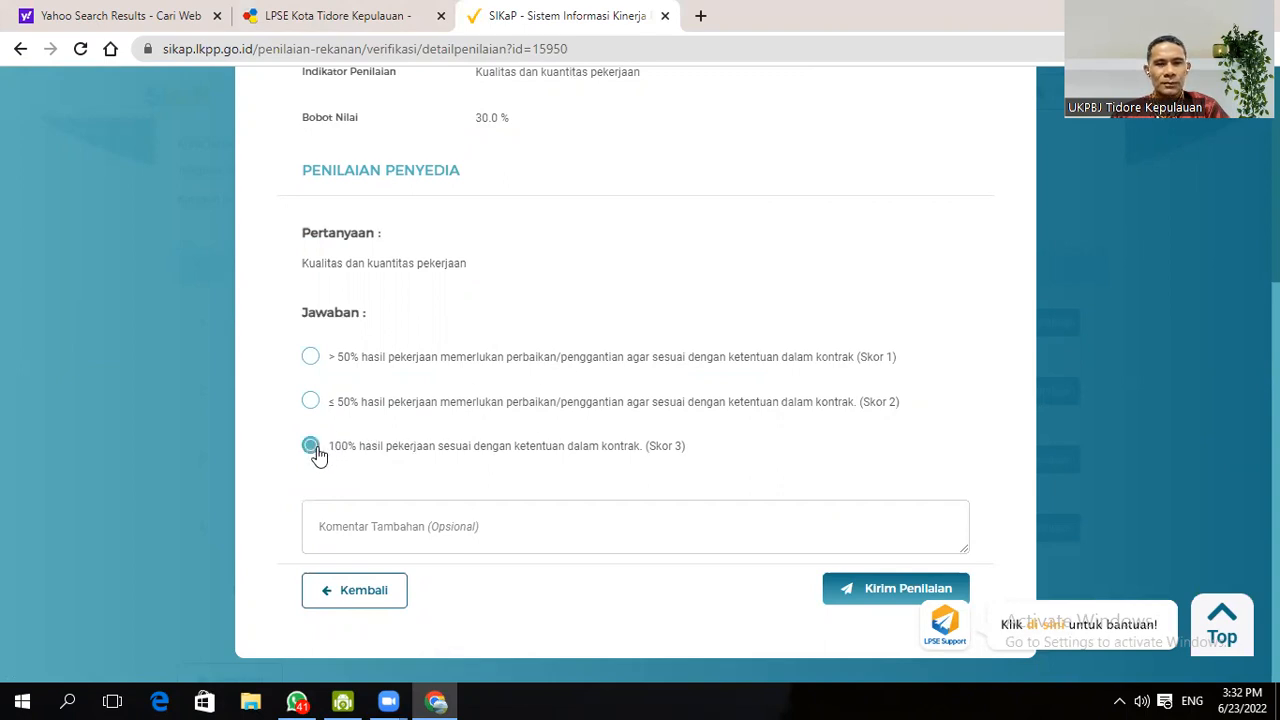
- Leave the Komentar Tambahan box empty and send the indicator 1 rating with Kirim Penilaian
left_click(350, 528)
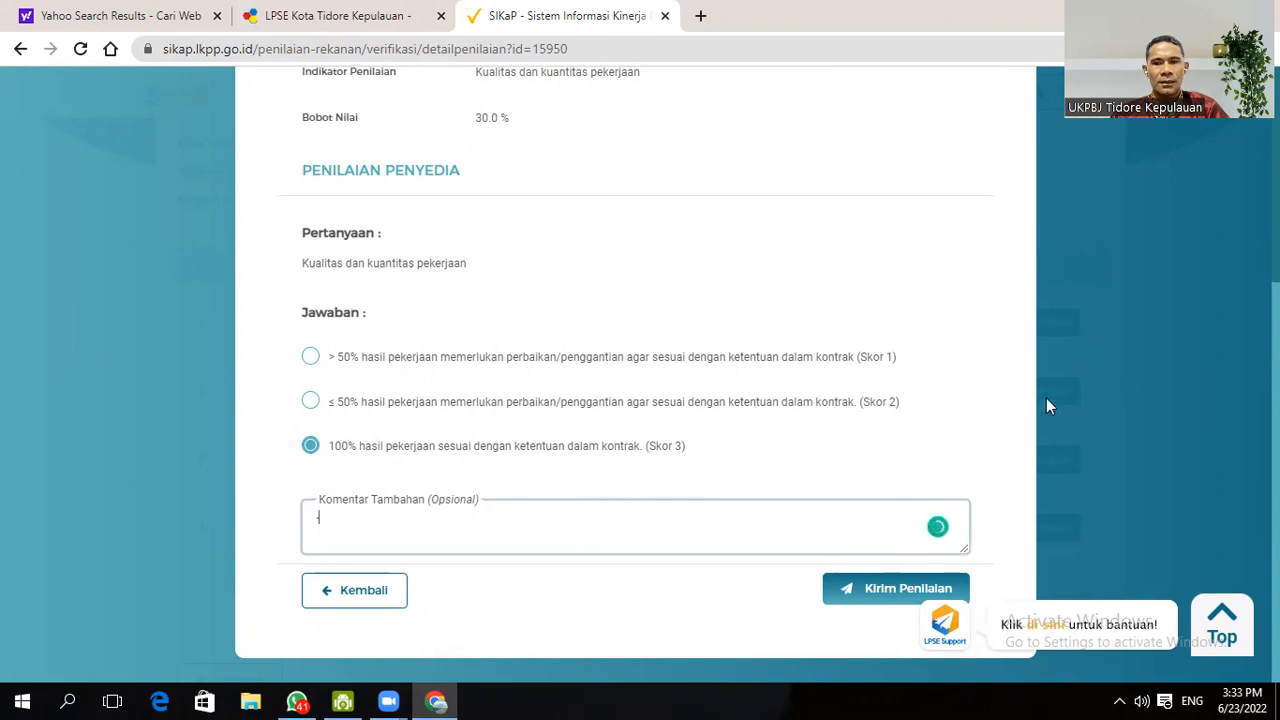
left_click(877, 596)
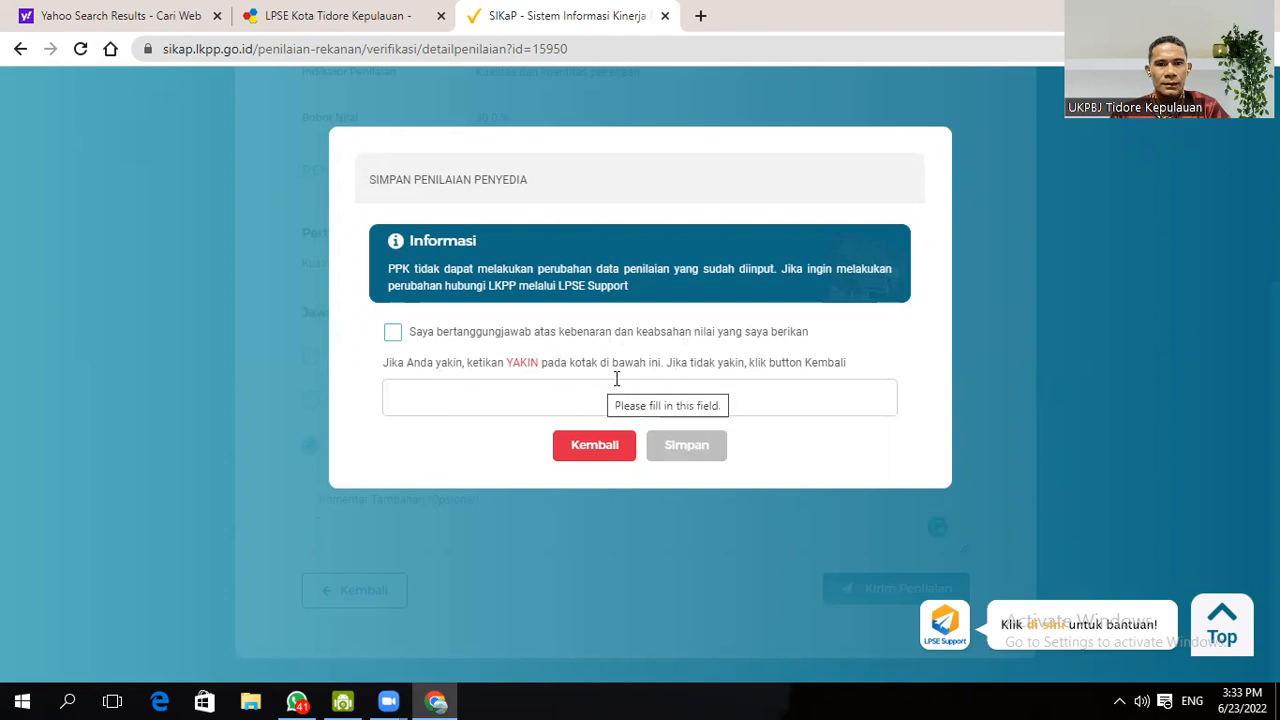
- Tick 'Saya bertanggungjawab', enter YAKIN, and Simpan the rating
left_click(829, 393)
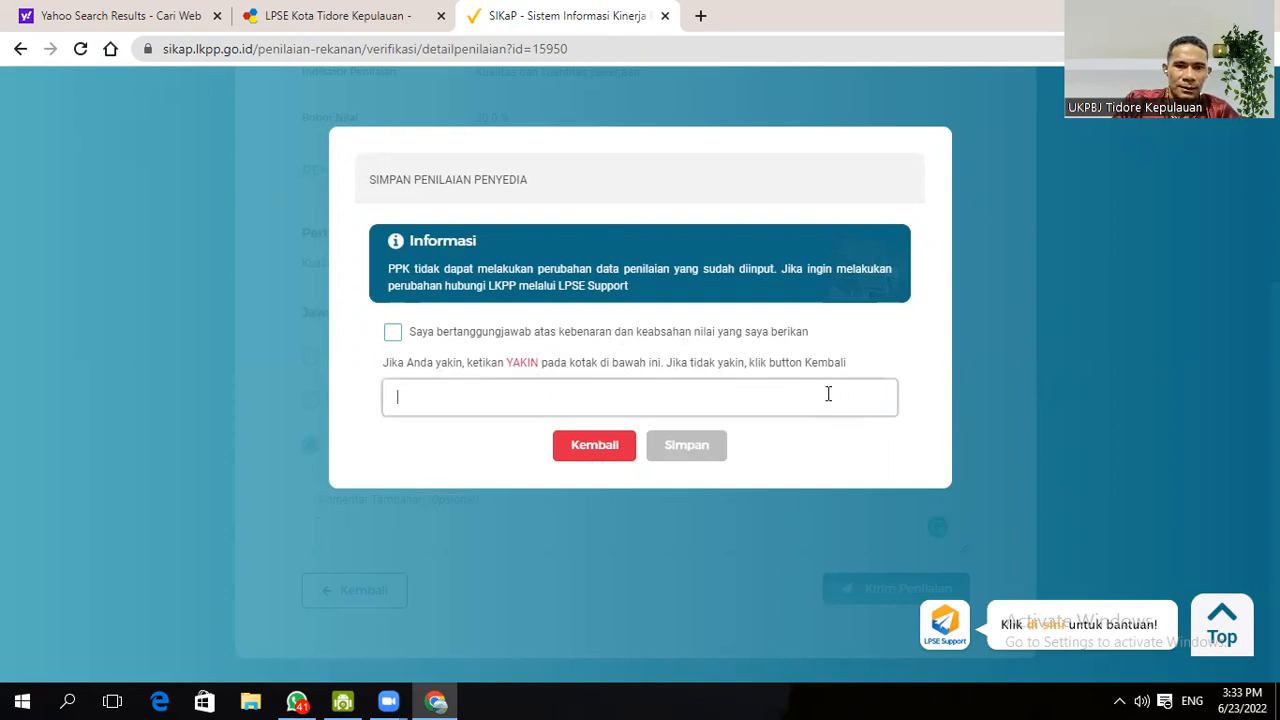
left_click(392, 332)
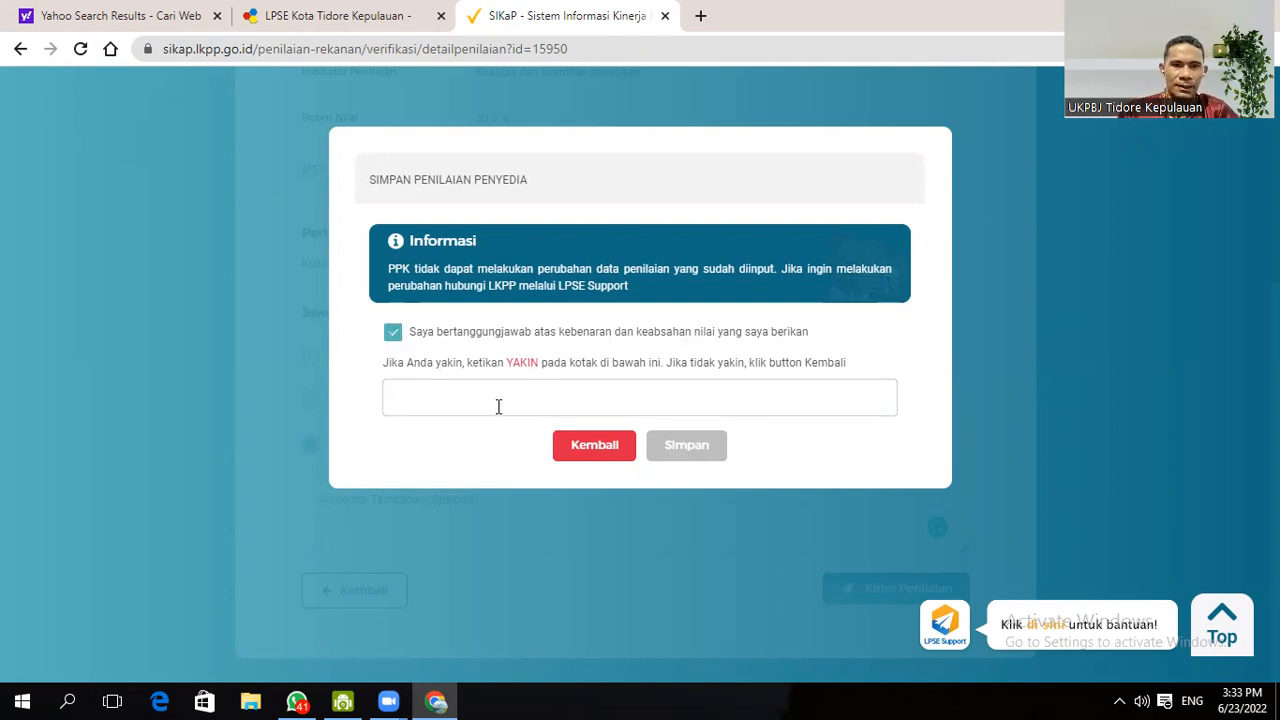
left_click(500, 404)
type("YAKIN")
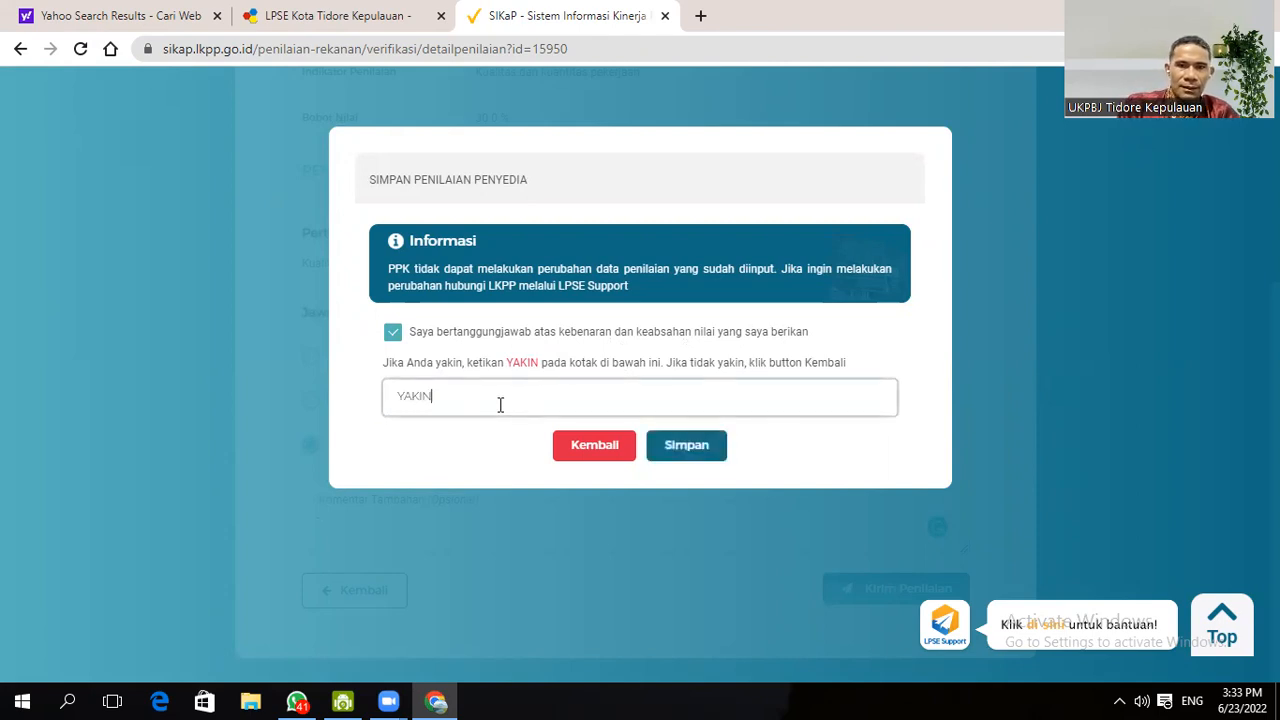
left_click(699, 461)
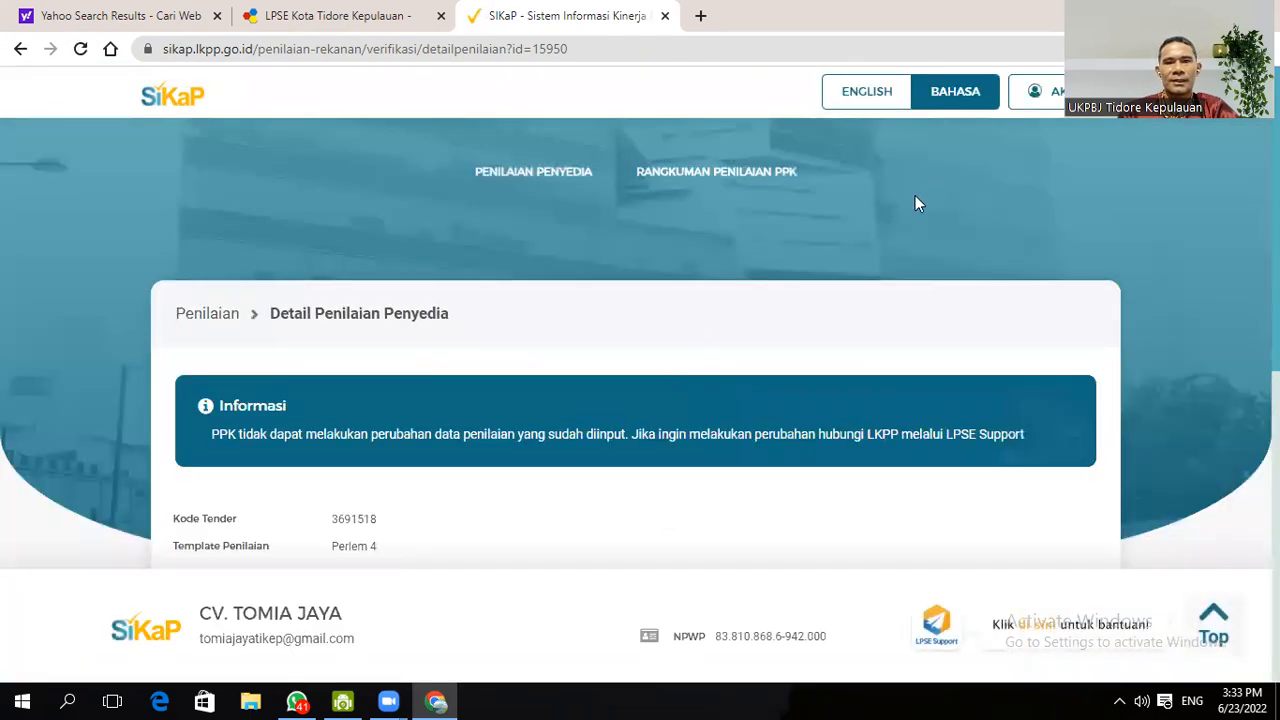
- Open row 2's rating form, Layanan komunikasi dan tingkat respon
scroll(748, 303, "down", 3)
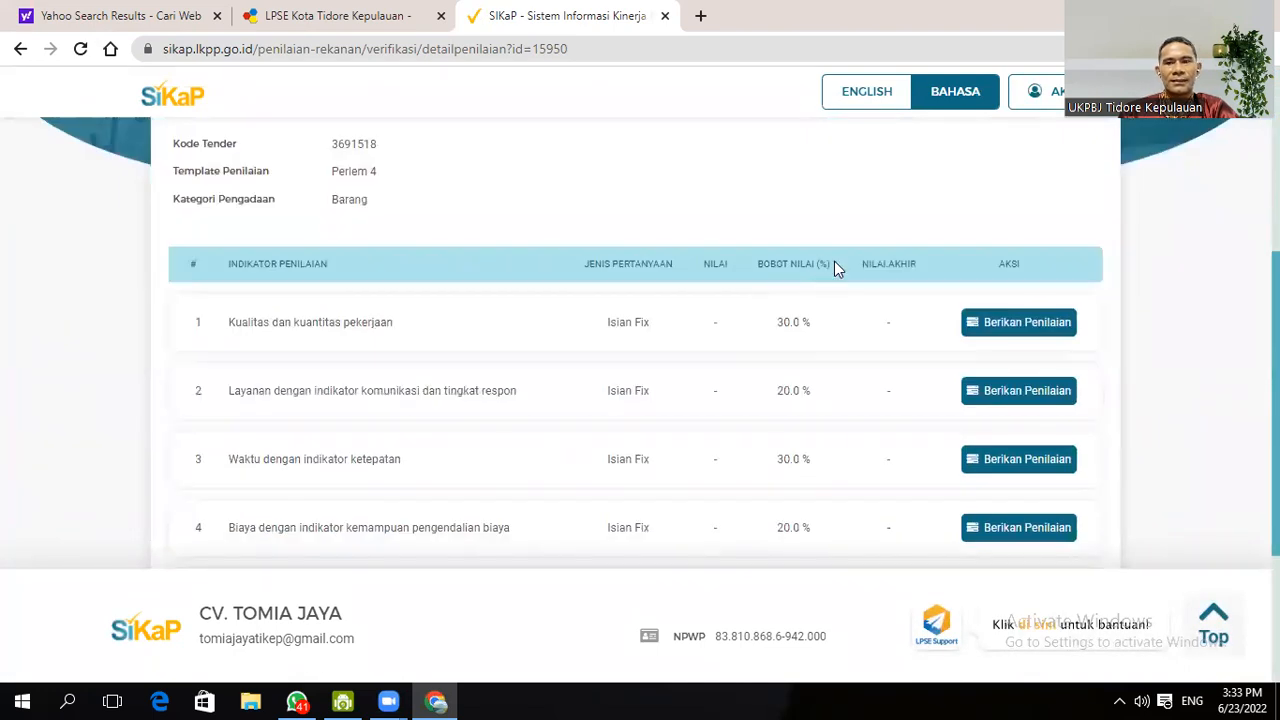
scroll(701, 287, "up", 2)
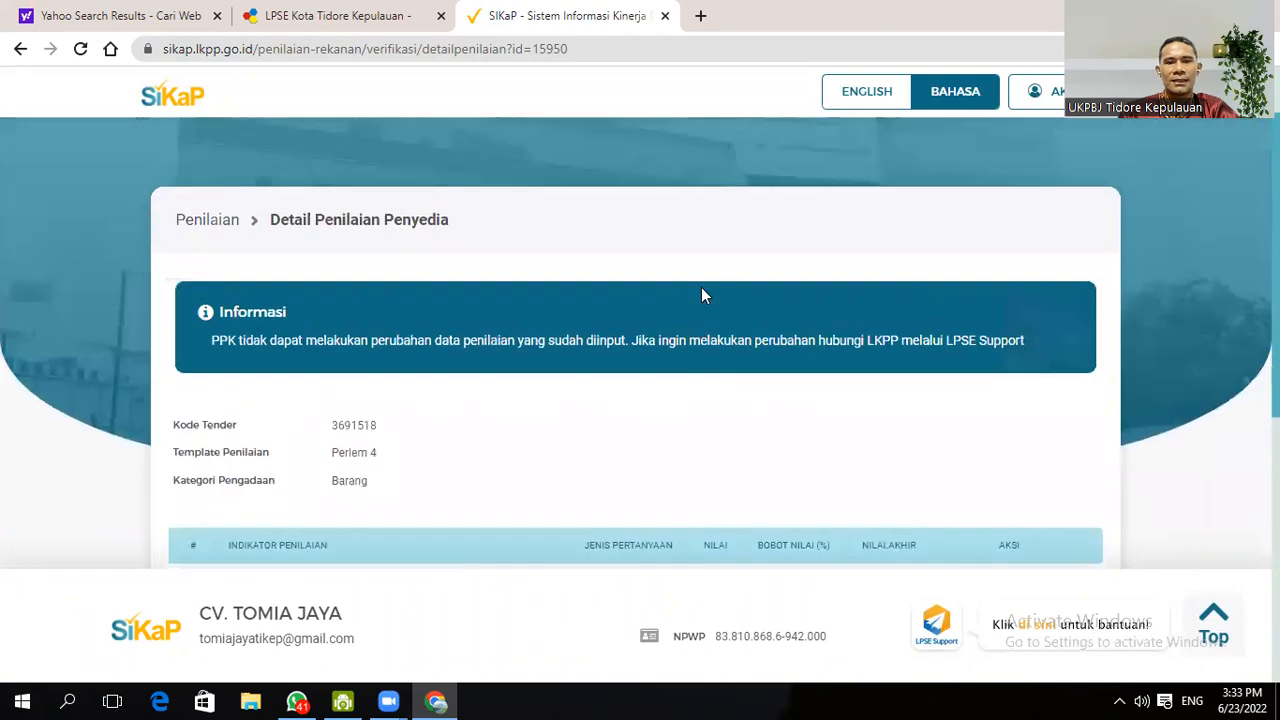
scroll(701, 287, "down", 4)
scroll(705, 288, "up", 2)
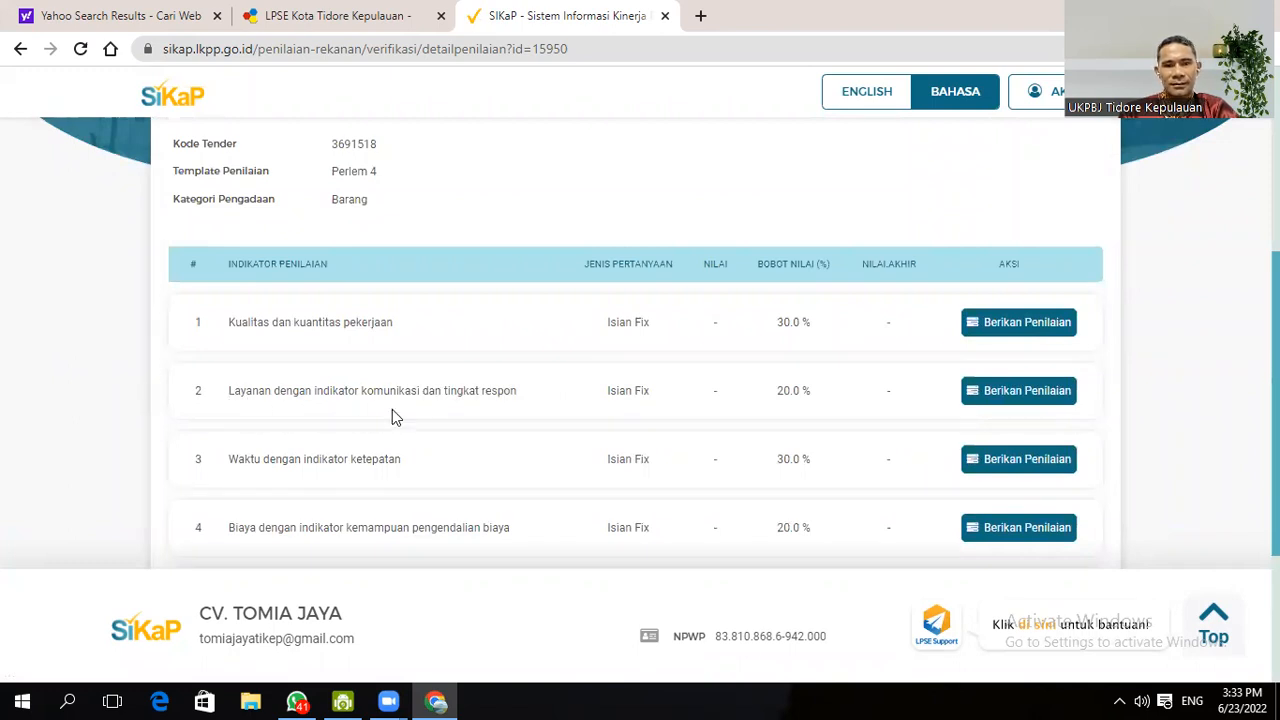
left_click(1029, 390)
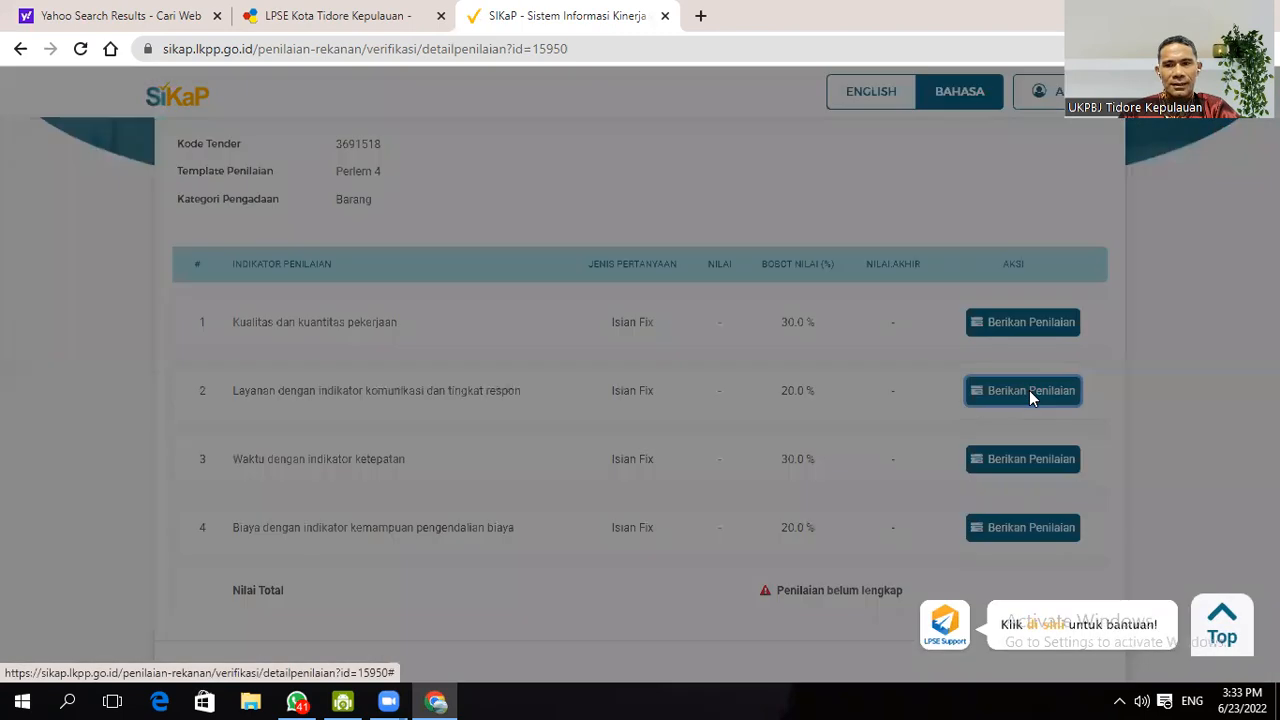
- Scroll through the Skor 1–3 answers for the 20.0 % communication and responsiveness indicator
scroll(680, 405, "down", 2)
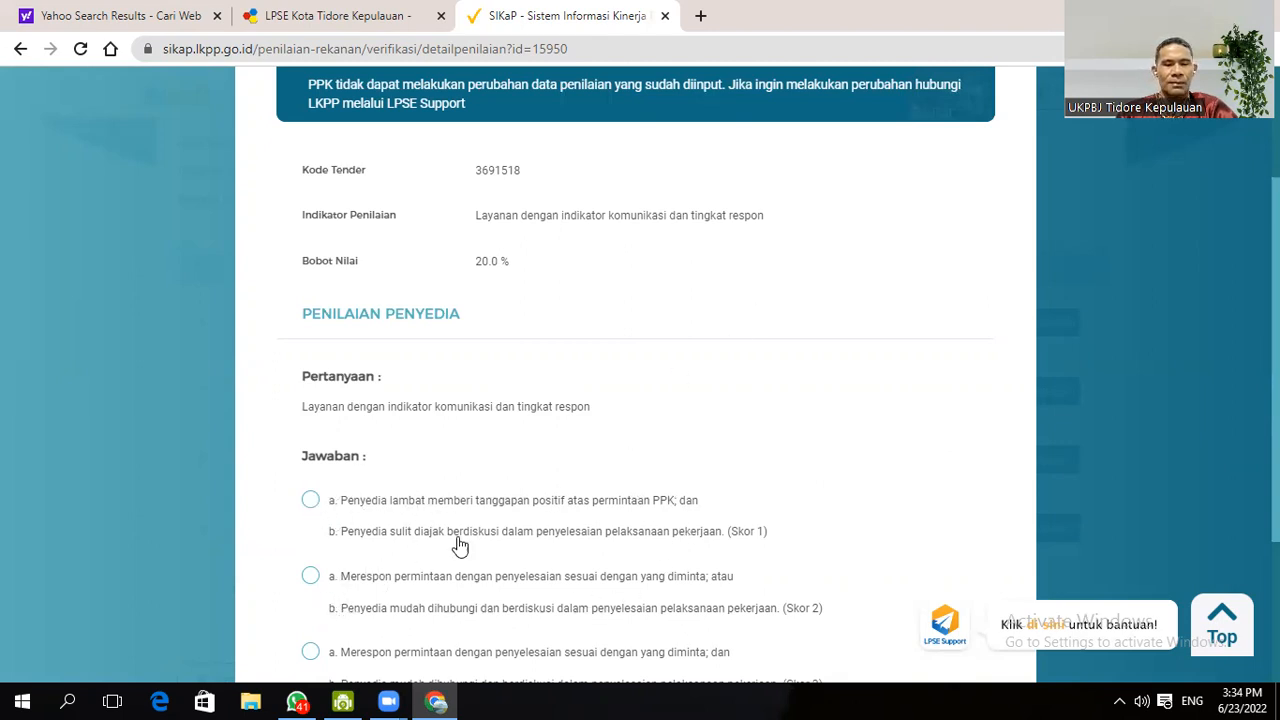
scroll(486, 536, "down", 1)
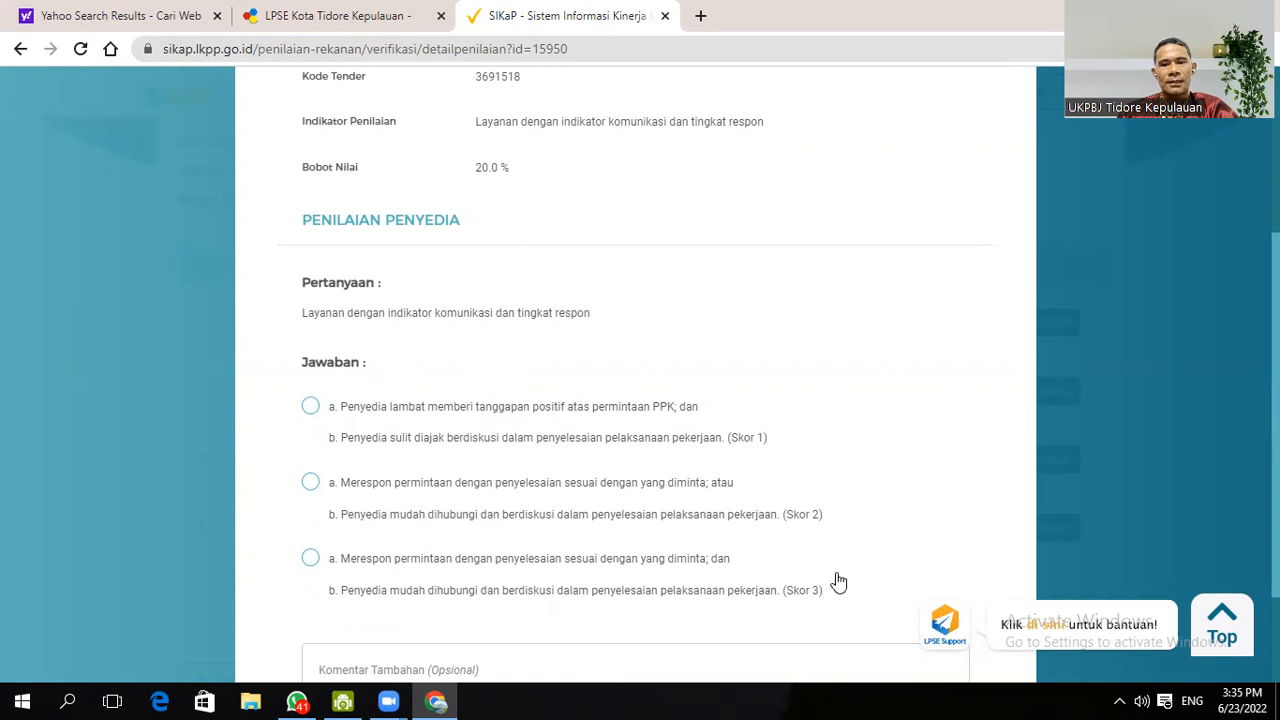
- Give communication and responsiveness Skor 2, submit it, and accept responsibility for the rating
left_click(311, 485)
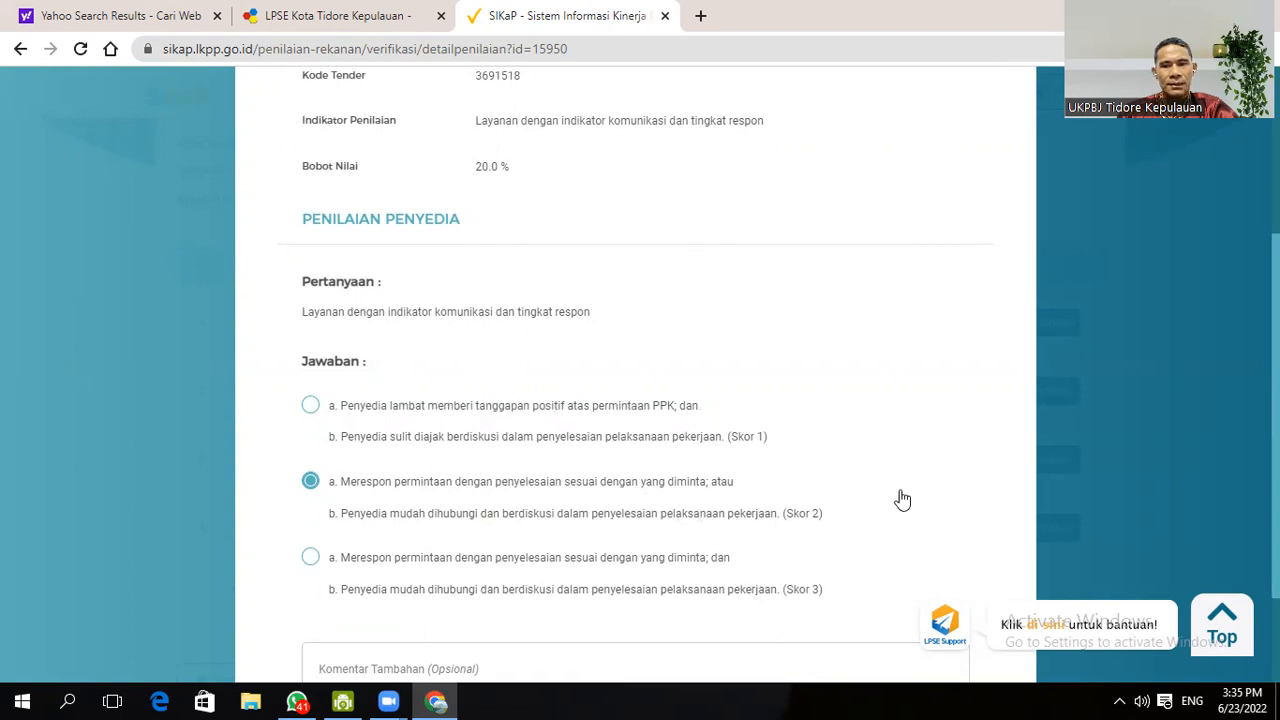
scroll(895, 500, "down", 2)
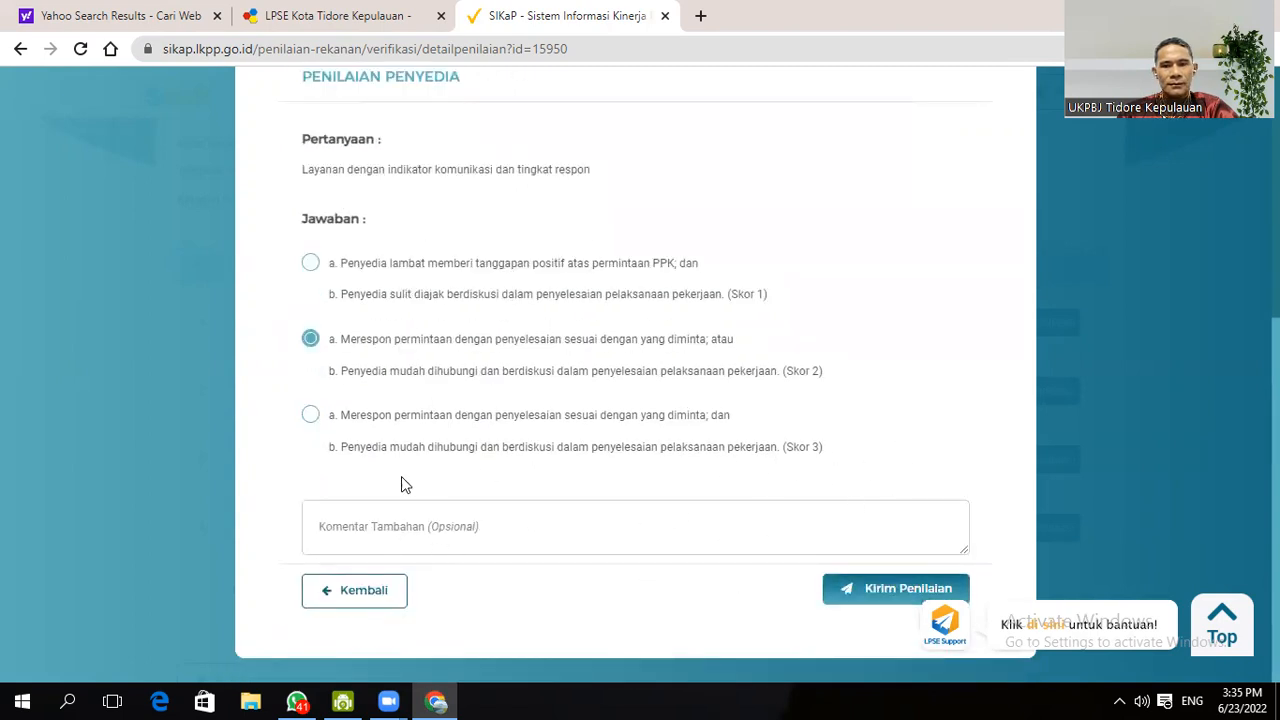
left_click(372, 517)
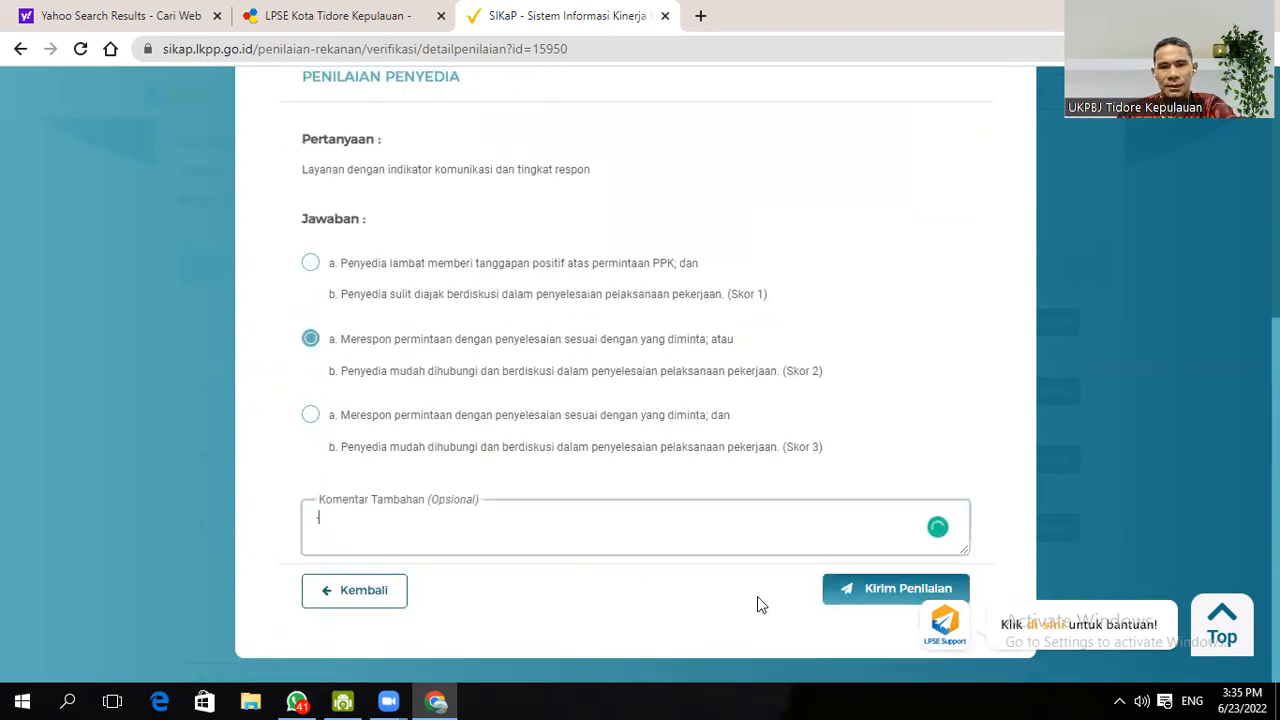
left_click(877, 594)
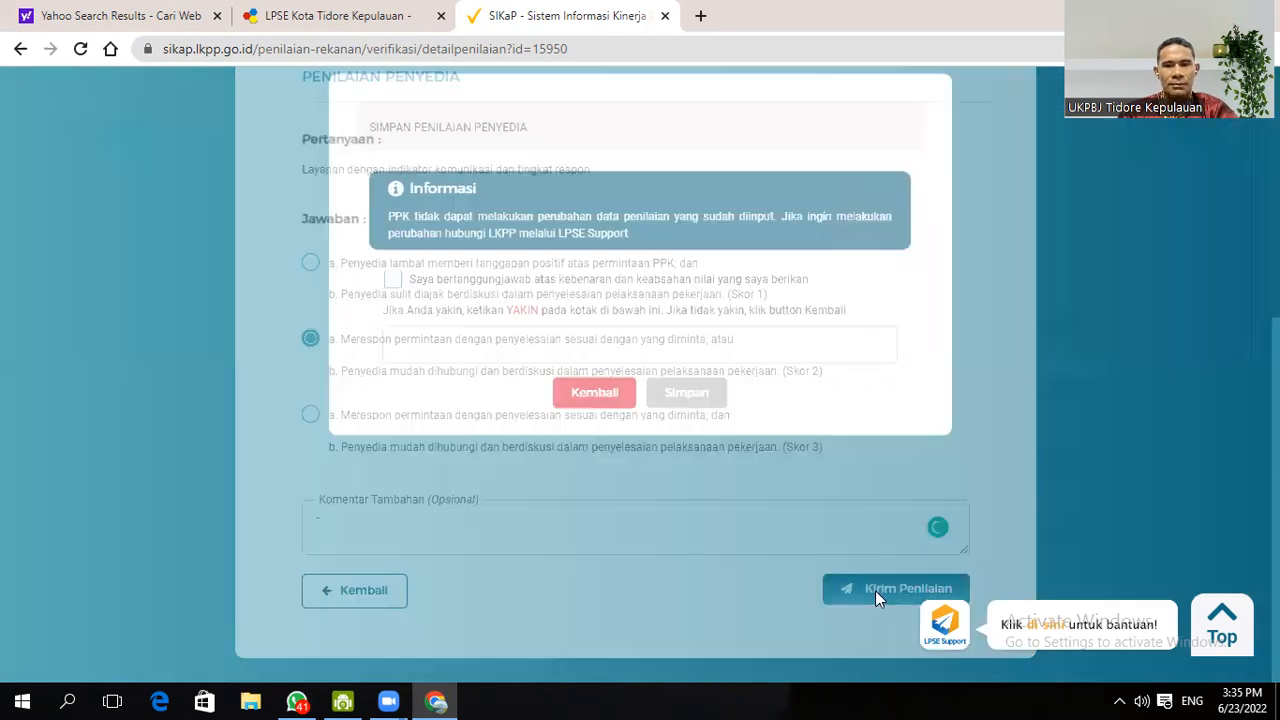
left_click(393, 335)
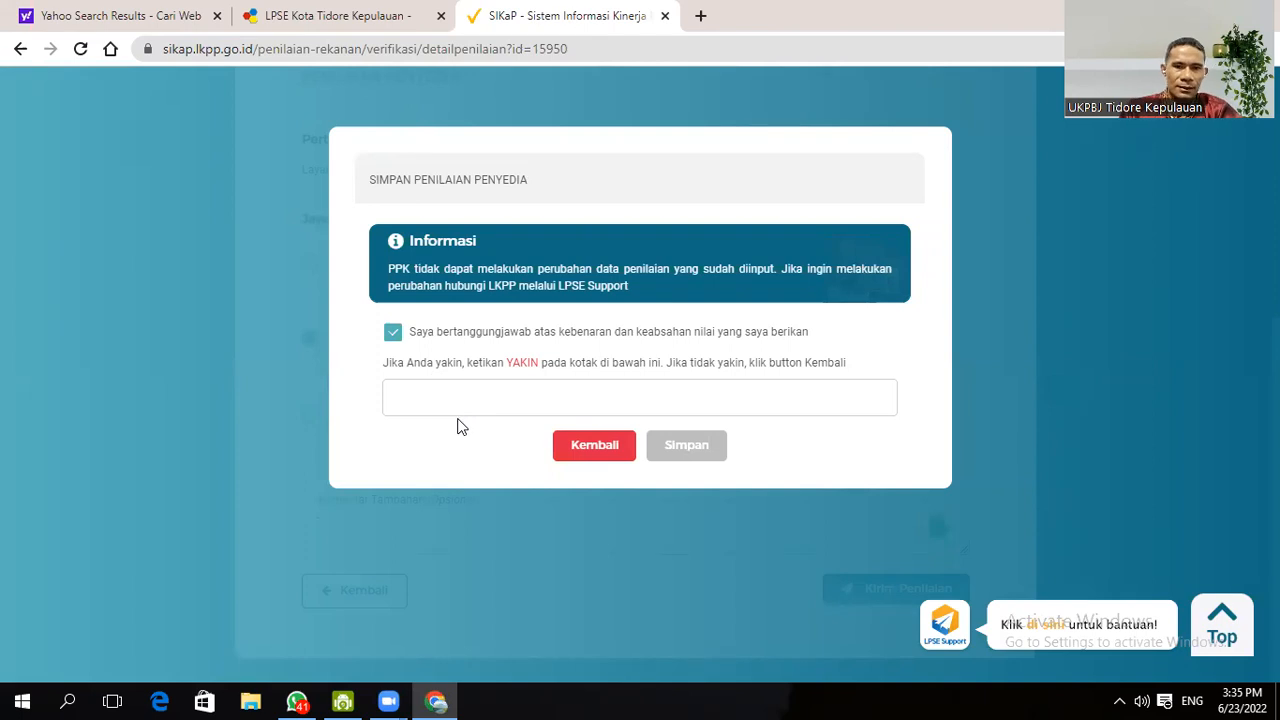
left_click(457, 384)
- Save the communication rating confirmed with YAKIN, then open the 'Waktu dengan indikator ketepatan' rating form
type("YAKIN")
left_click(694, 452)
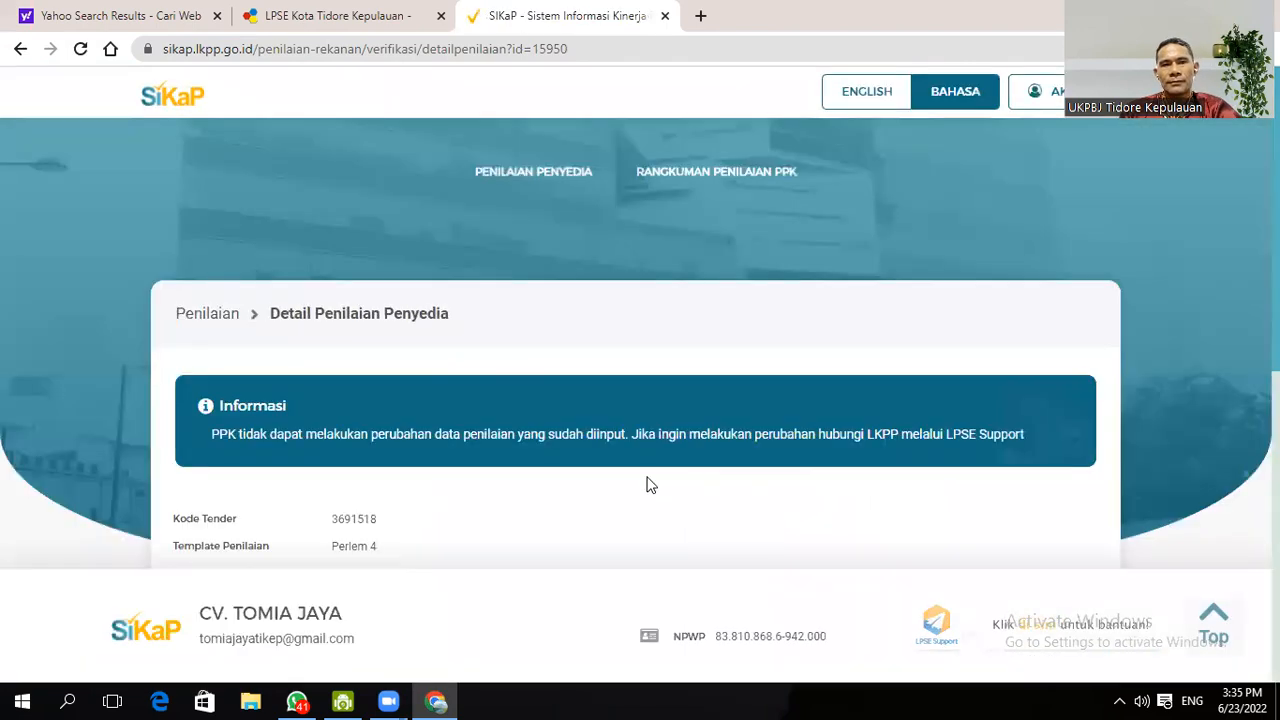
scroll(893, 359, "down", 6)
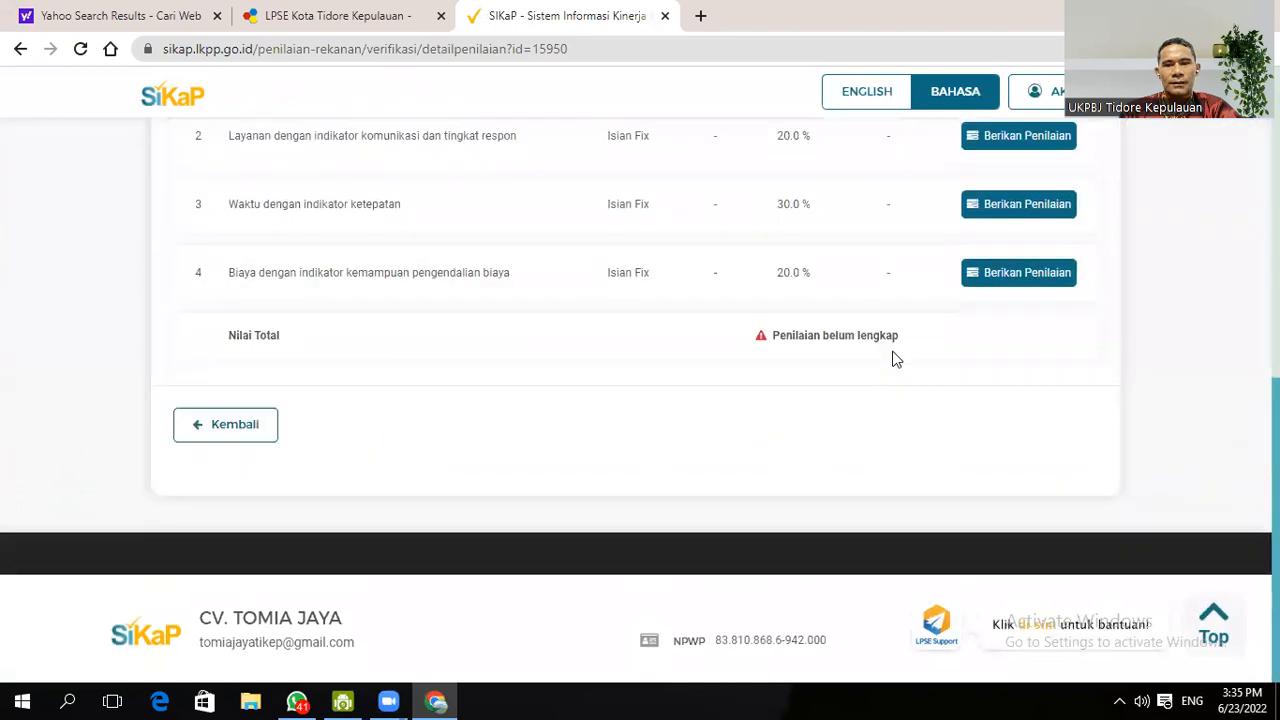
scroll(989, 297, "up", 1)
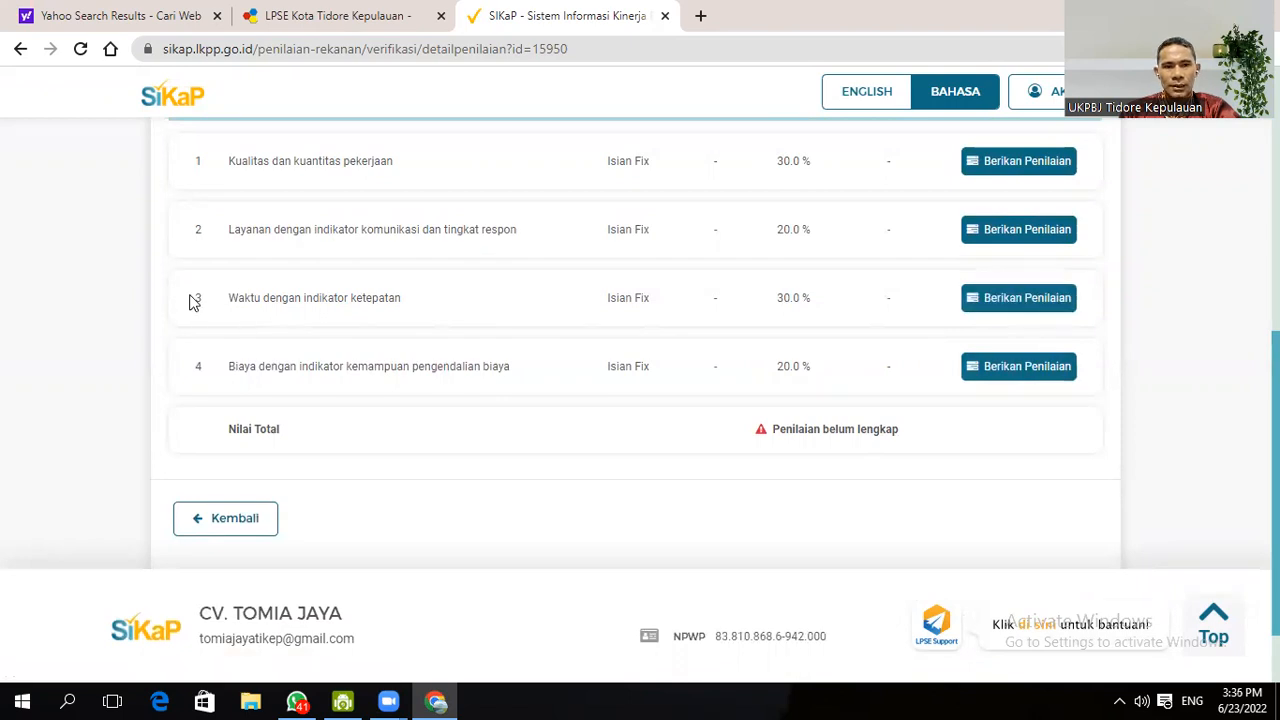
left_click(1012, 304)
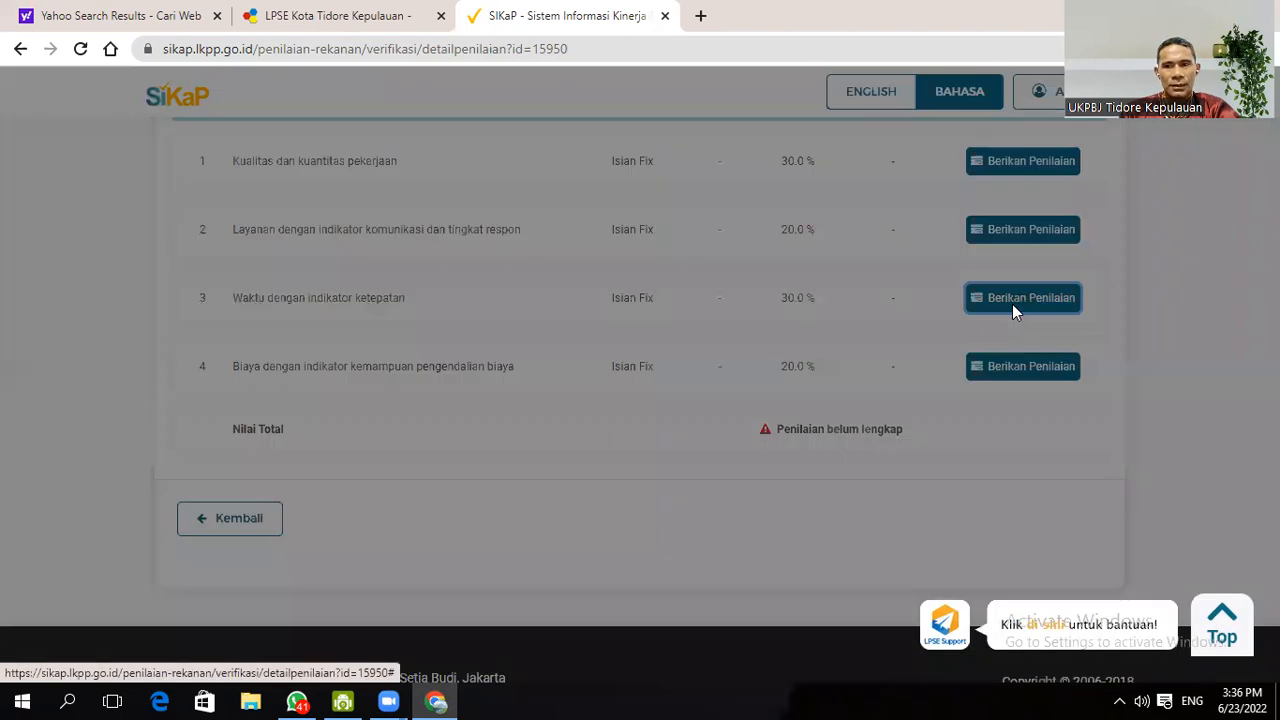
- Rate timeliness Skor 3 (completed on time), add a '-' comment, and submit the rating
scroll(699, 371, "down", 4)
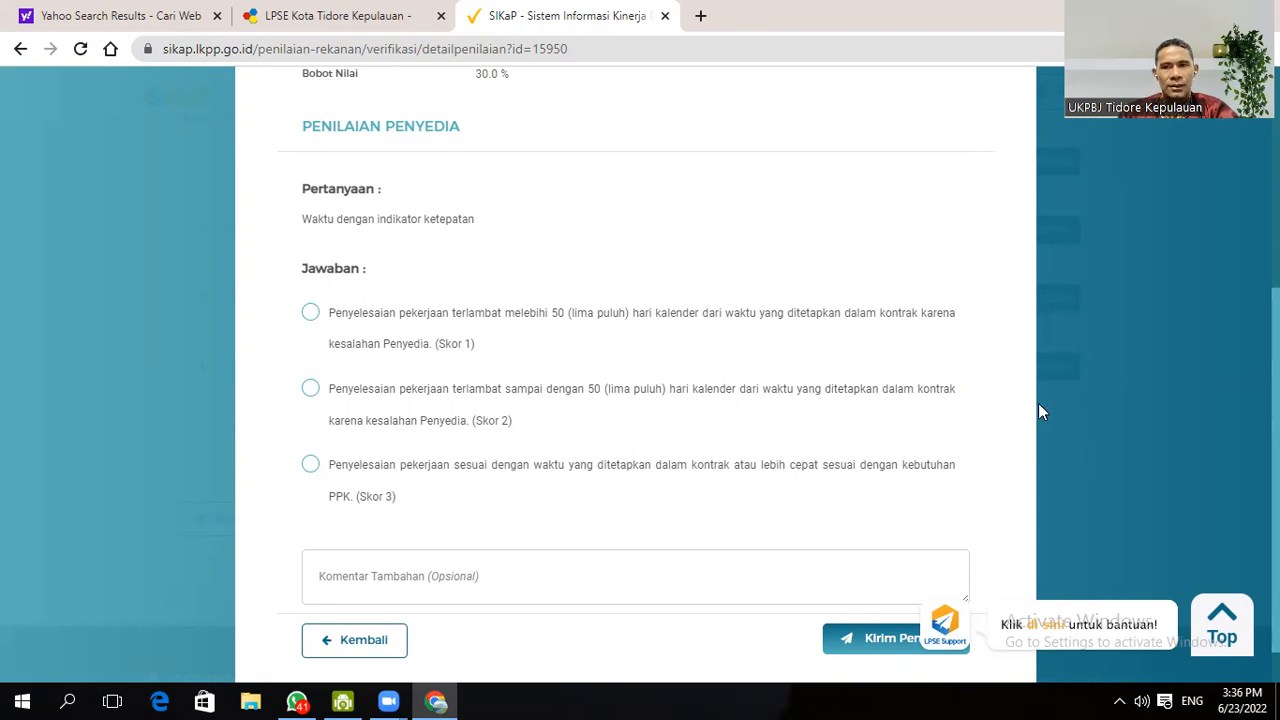
left_click(311, 468)
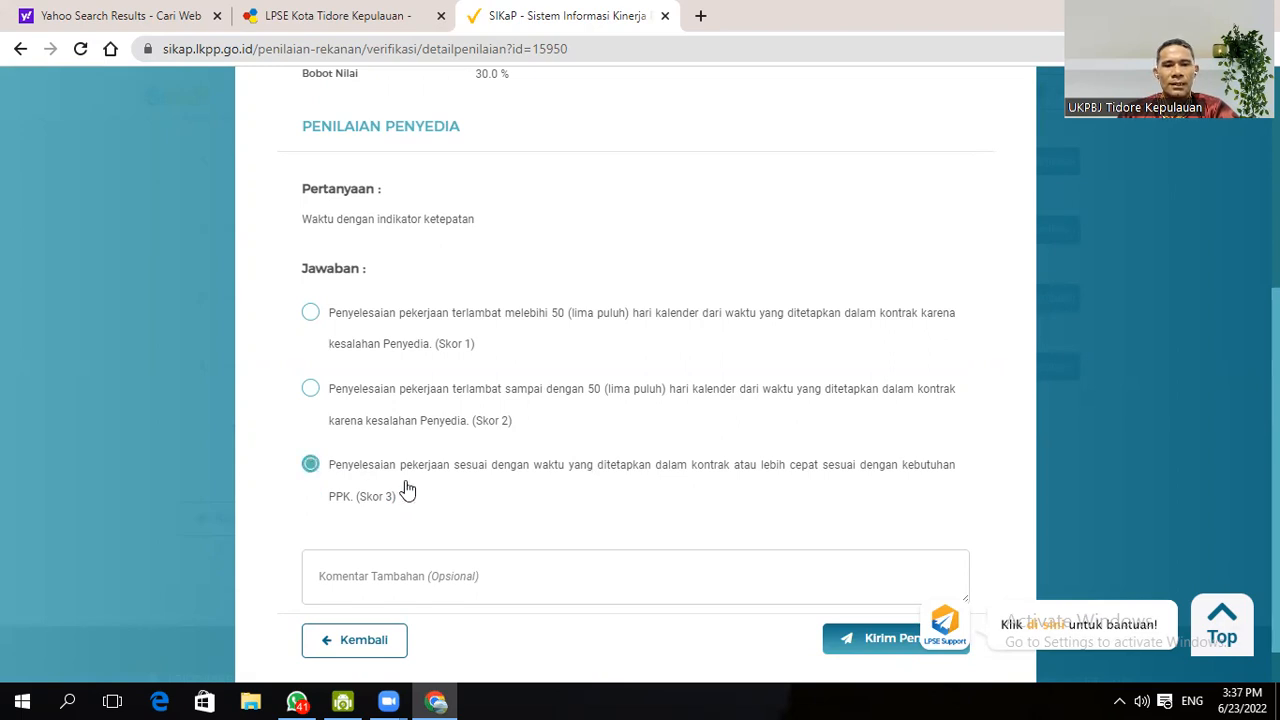
left_click(414, 575)
scroll(443, 572, "down", 1)
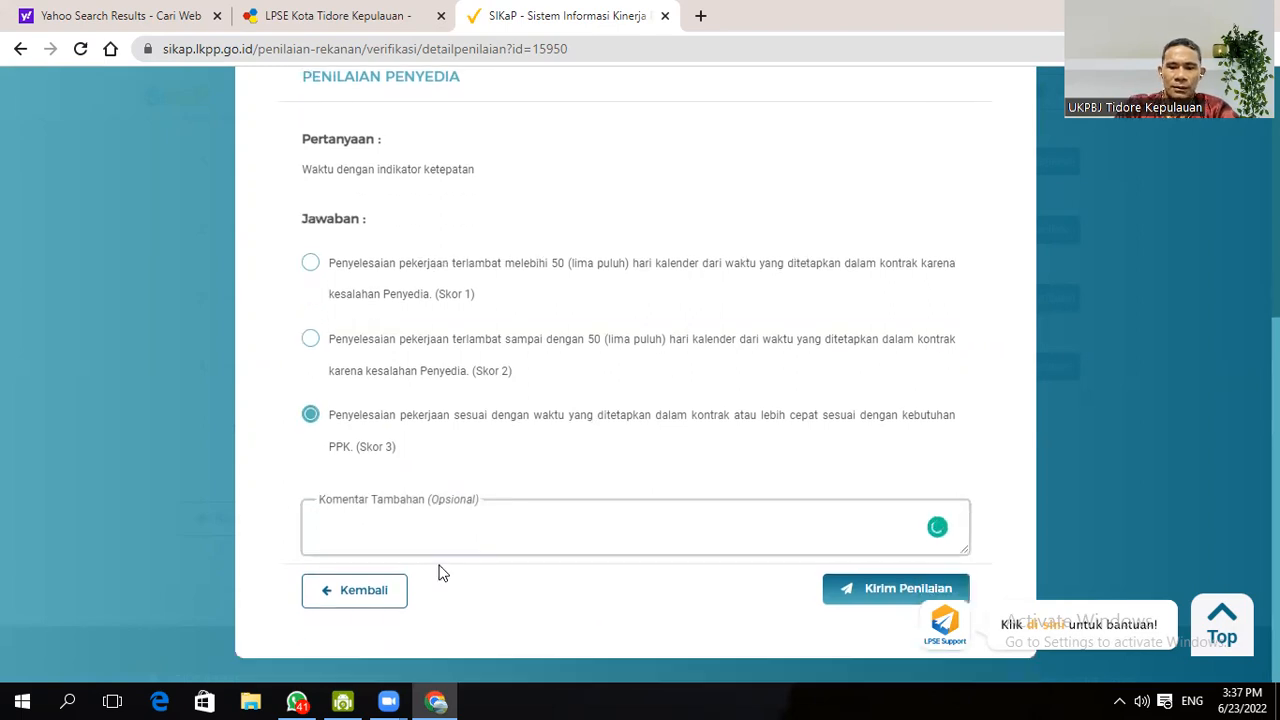
left_click(880, 598)
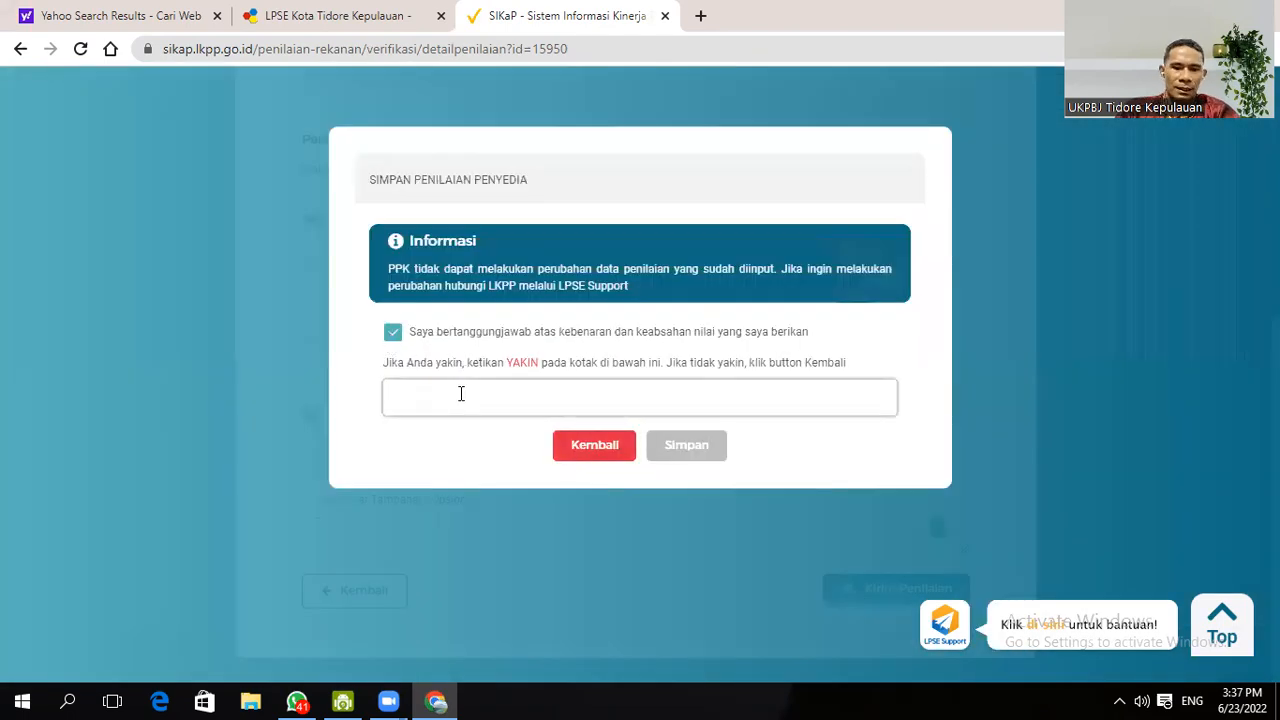
- Confirm the timeliness rating with YAKIN, save it, and scroll back to the indicator table
type("YAKIN")
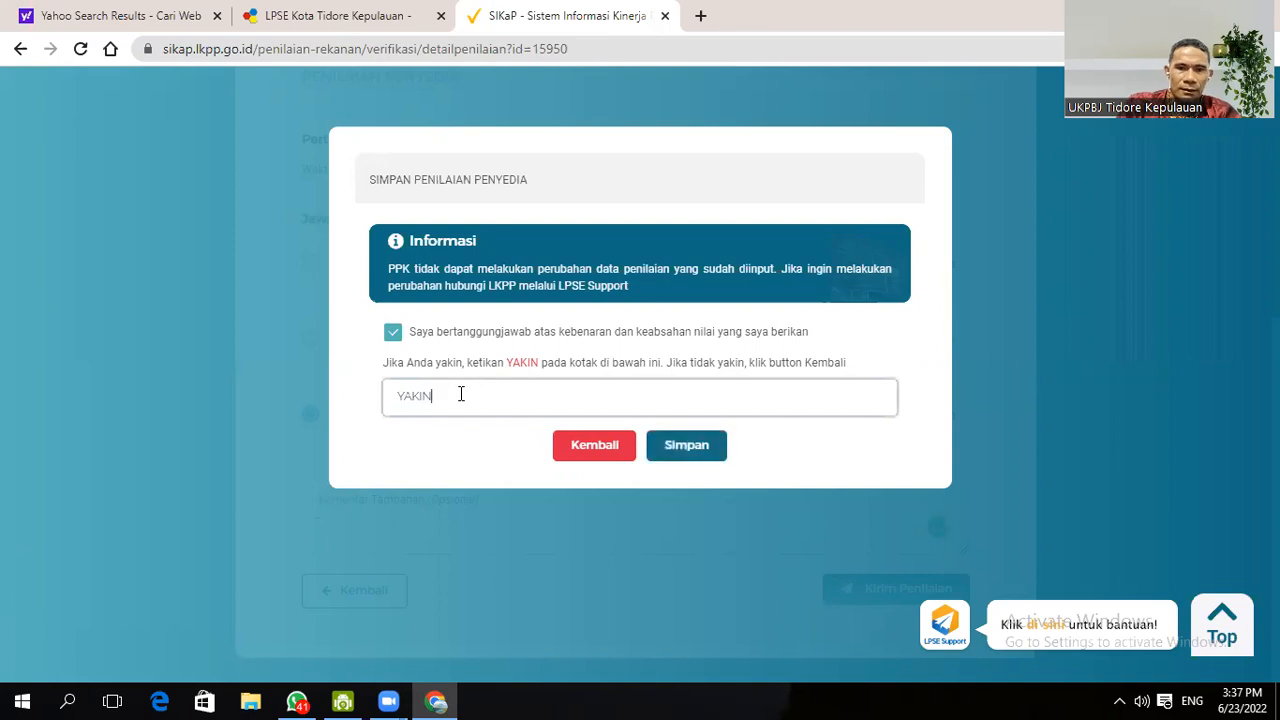
left_click(708, 447)
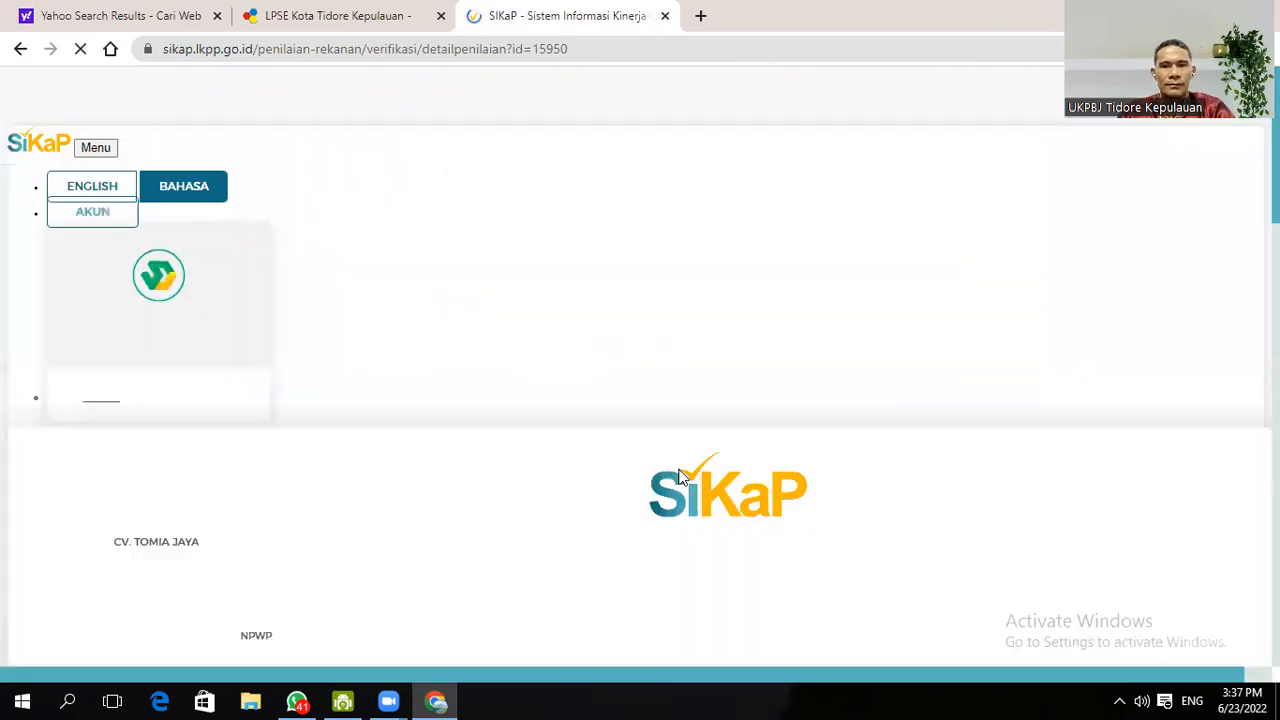
scroll(390, 400, "down", 5)
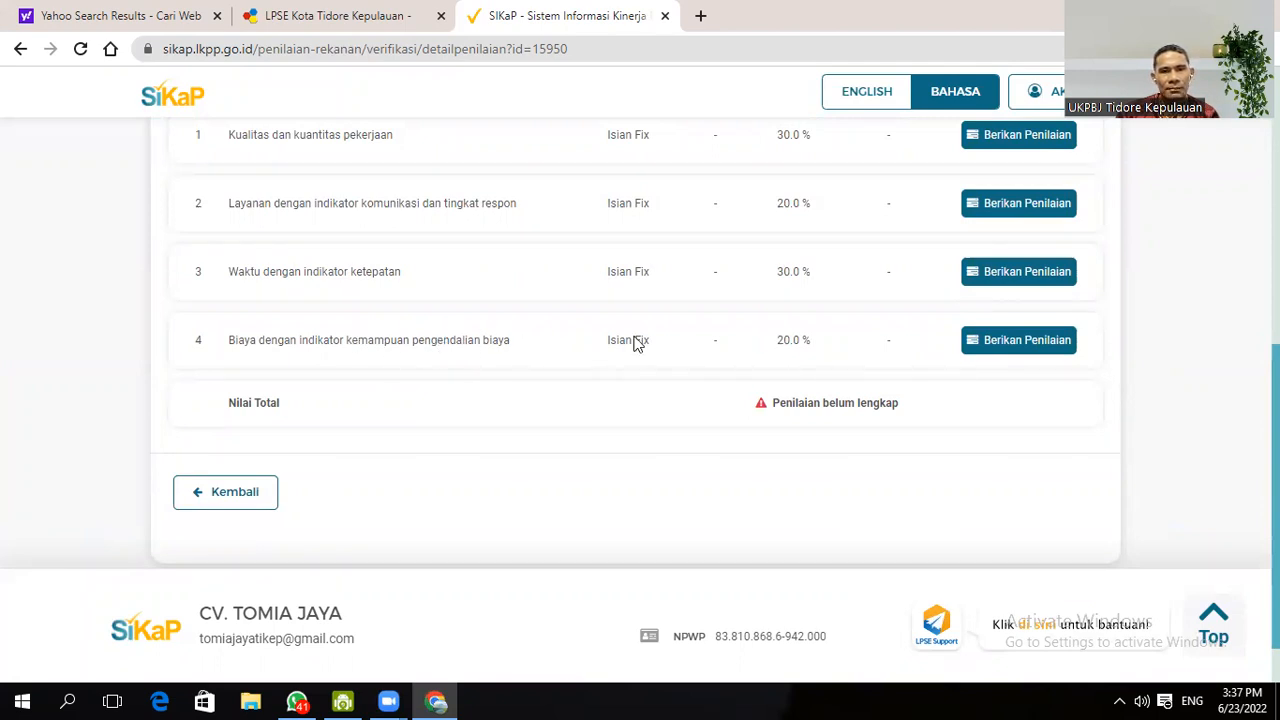
- Open the row 4 Biaya (20.0 %) rating form, choose Skor 3, and add a '-' comment
left_click(994, 342)
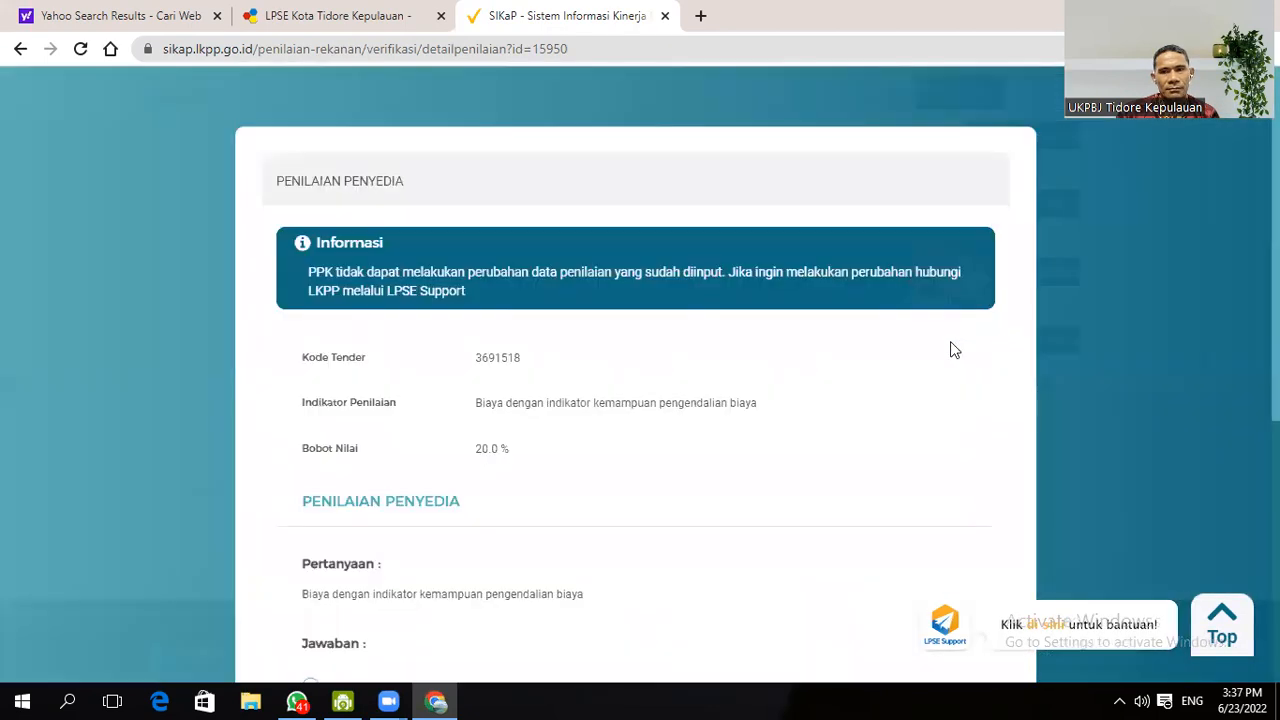
scroll(628, 371, "down", 3)
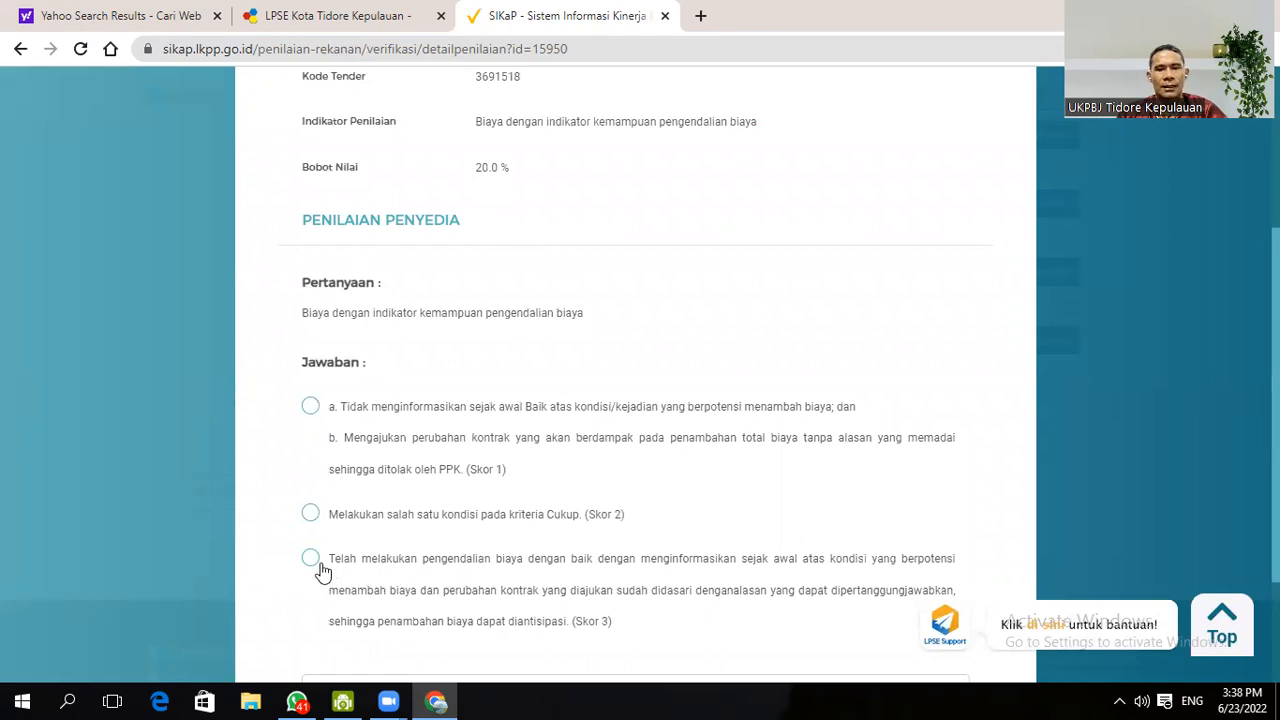
scroll(708, 430, "down", 2)
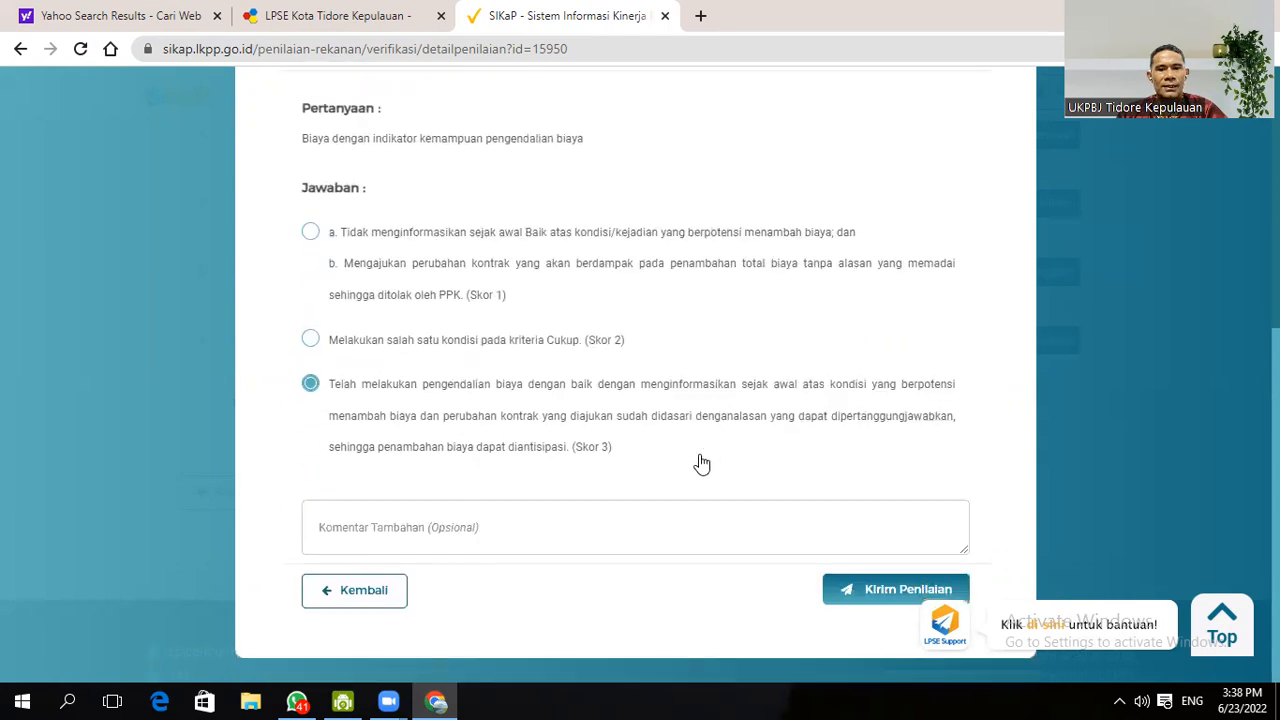
left_click(369, 527)
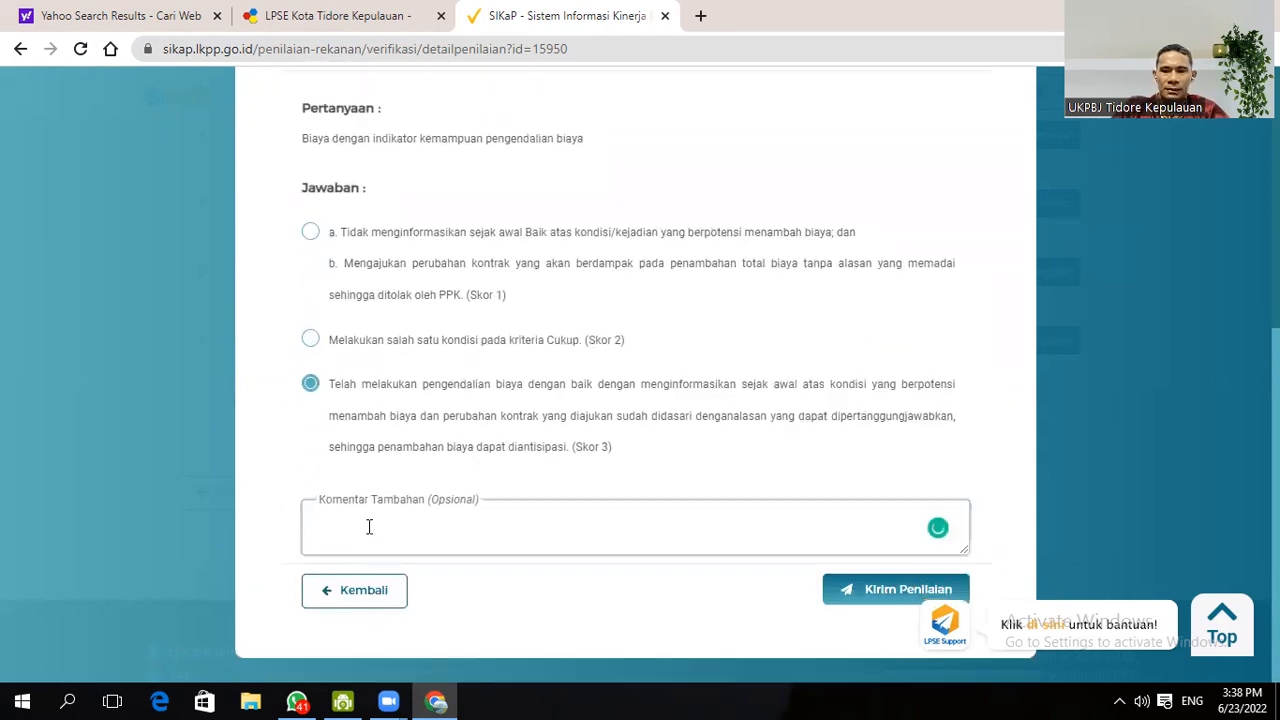
- Submit the Skor 3 cost-control rating, accept responsibility, and save it confirmed with YAKIN
left_click(861, 599)
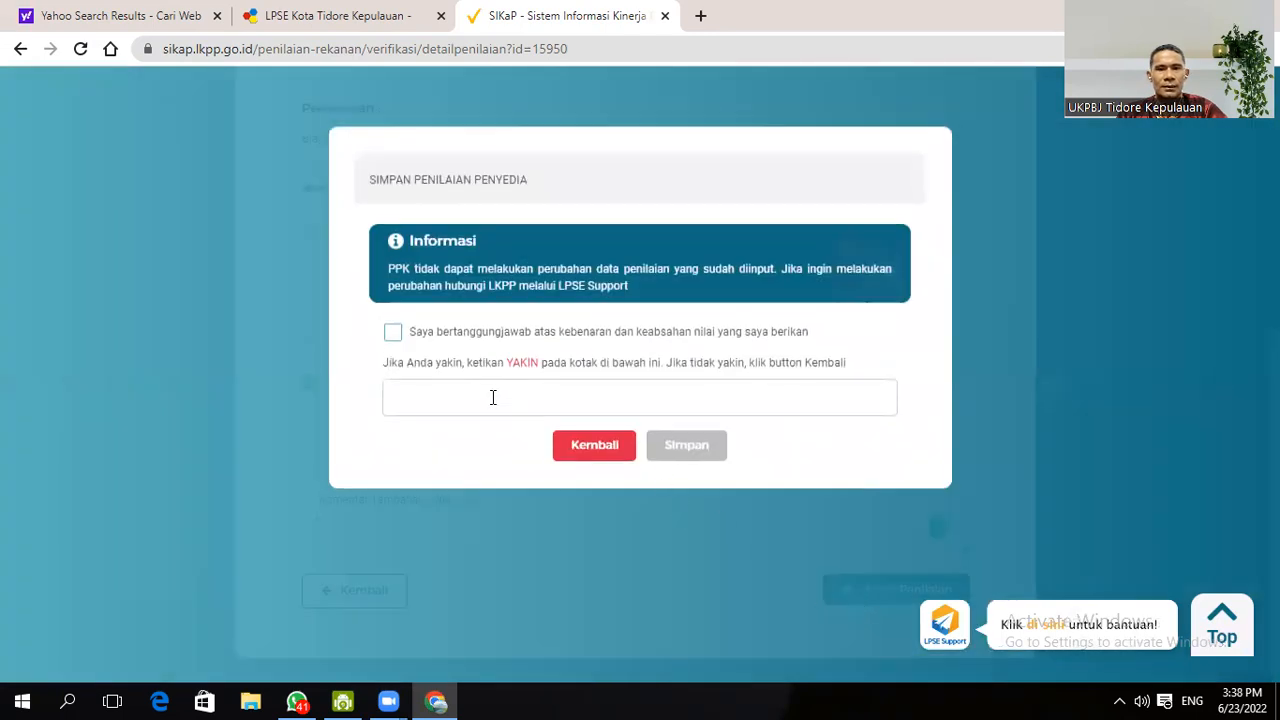
left_click(395, 334)
left_click(449, 387)
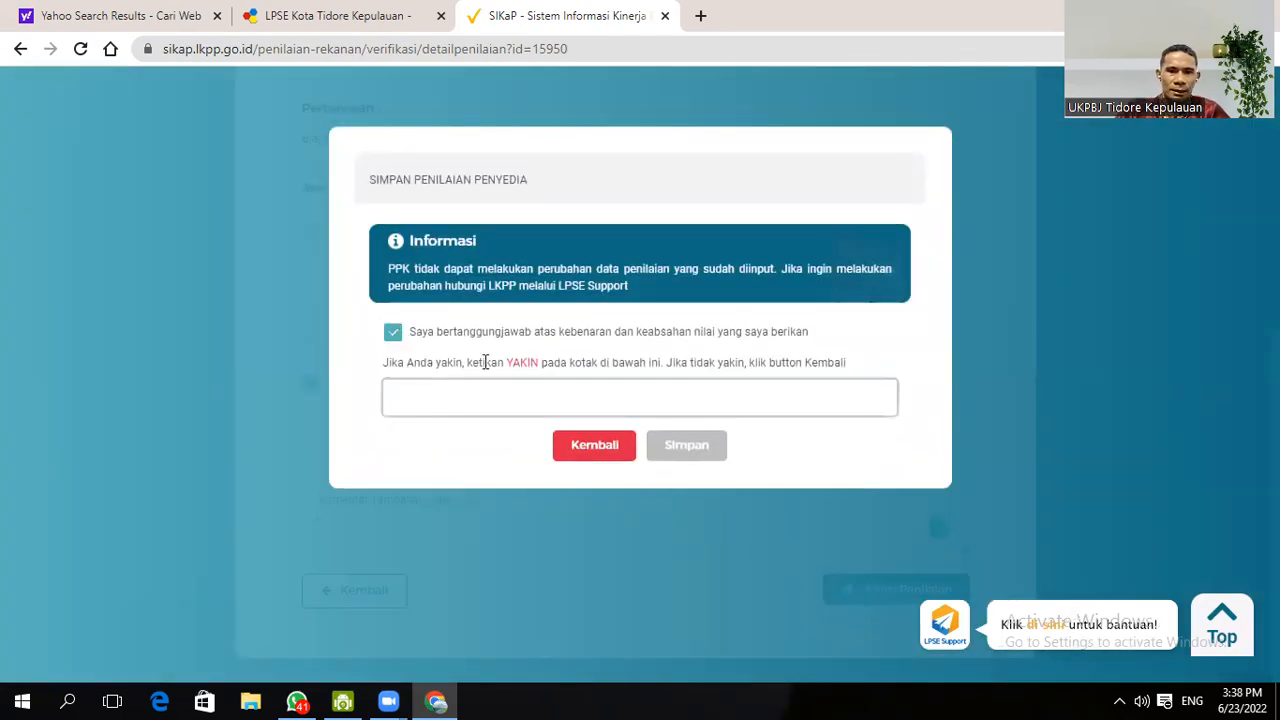
type("YAKIN")
left_click(675, 443)
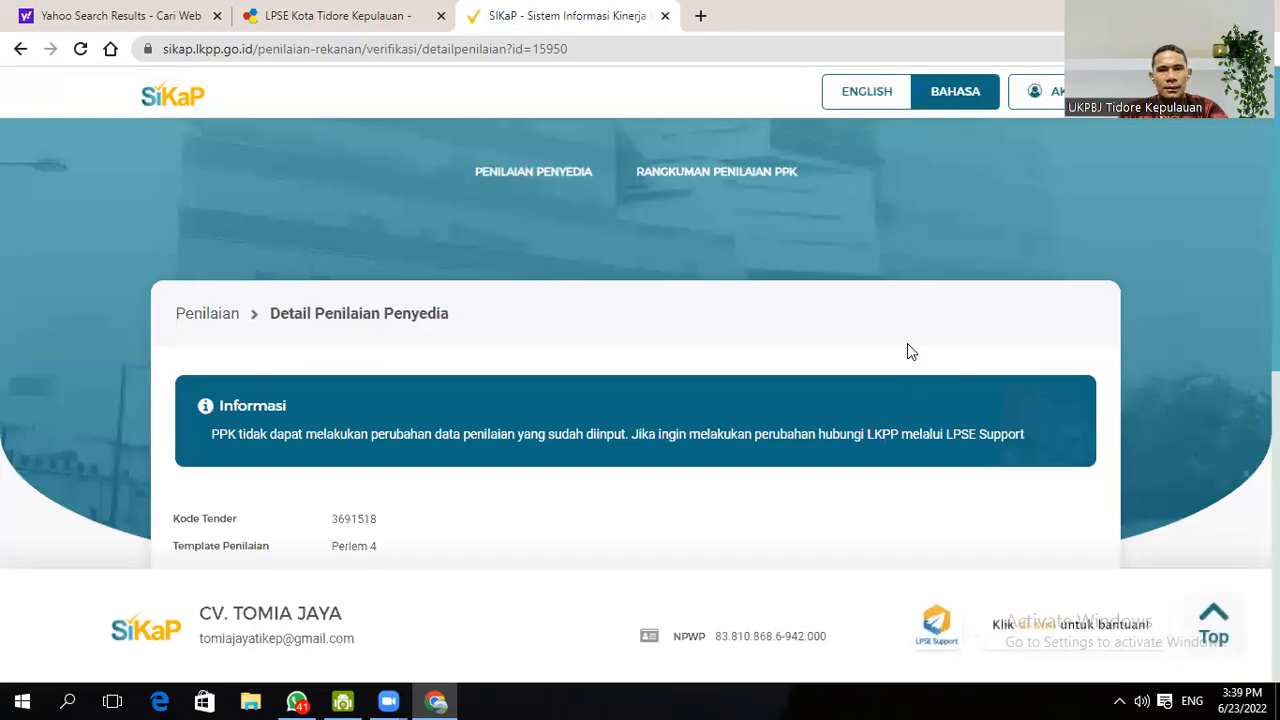
- Use Kembali to reach the Penilaian Penyedia list, where Perlem 4 still shows Total Nilai 0.00
scroll(909, 351, "down", 4)
scroll(907, 351, "down", 3)
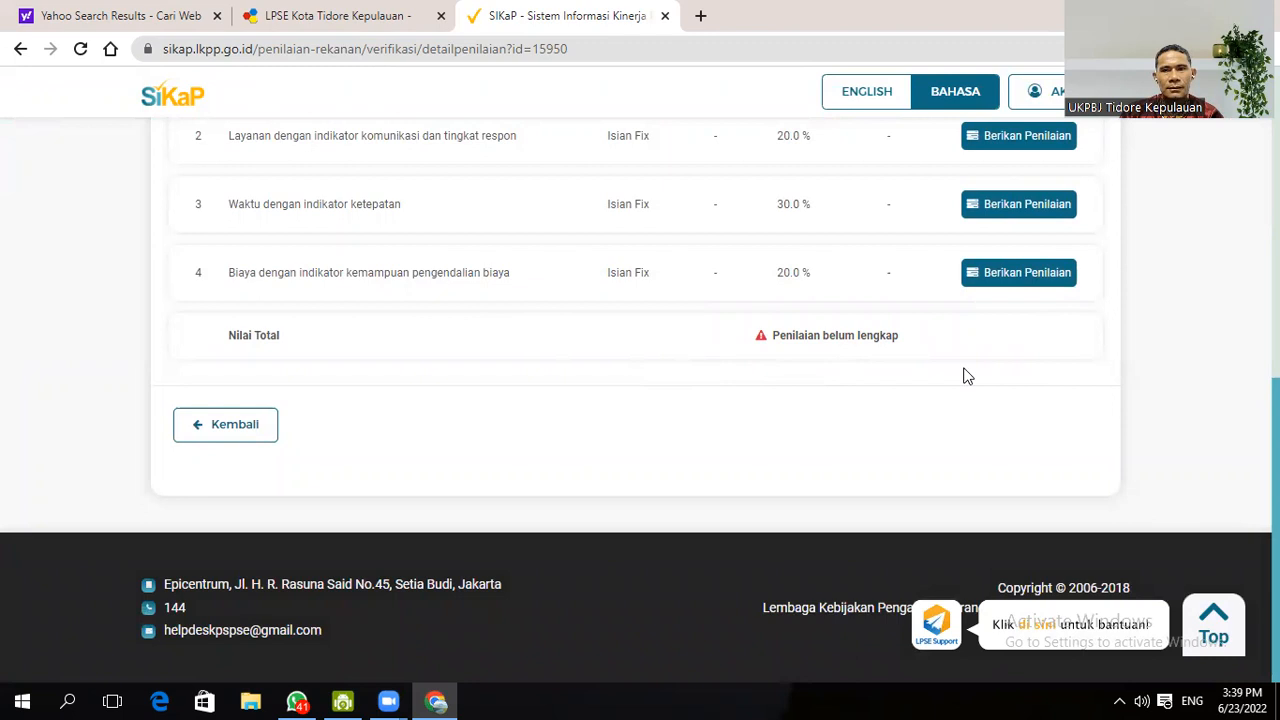
scroll(966, 375, "up", 3)
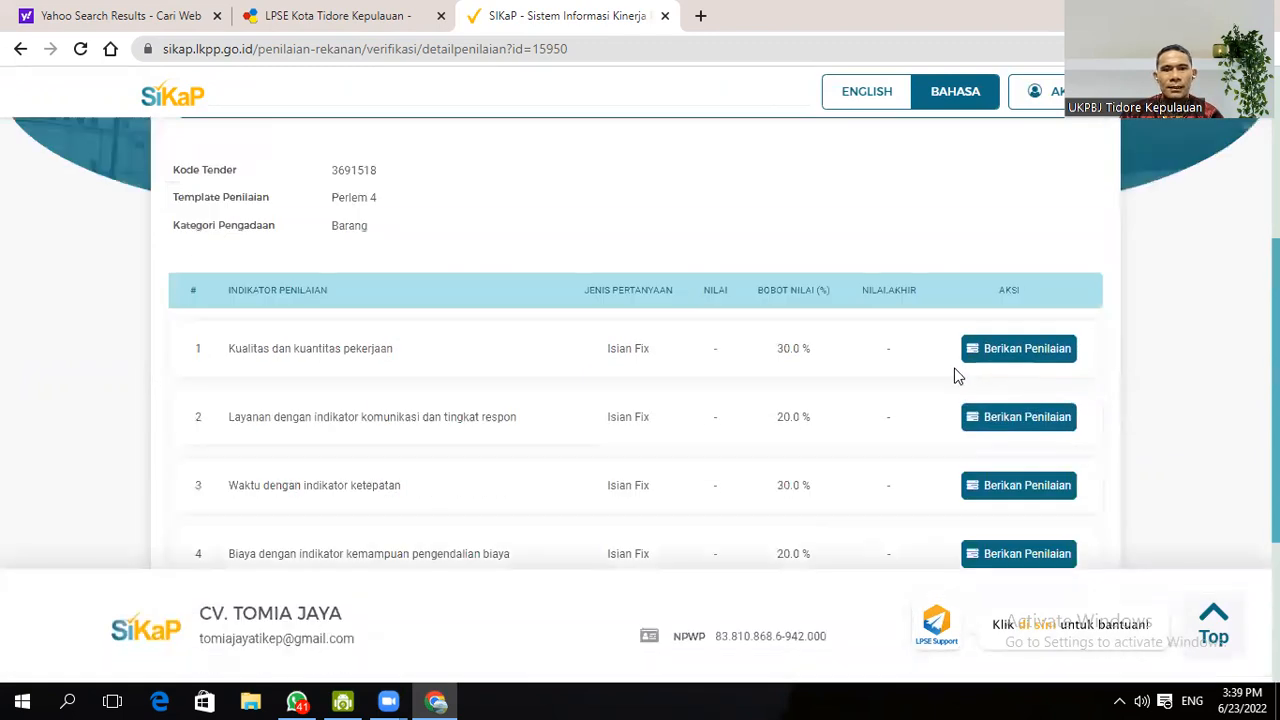
scroll(955, 376, "down", 3)
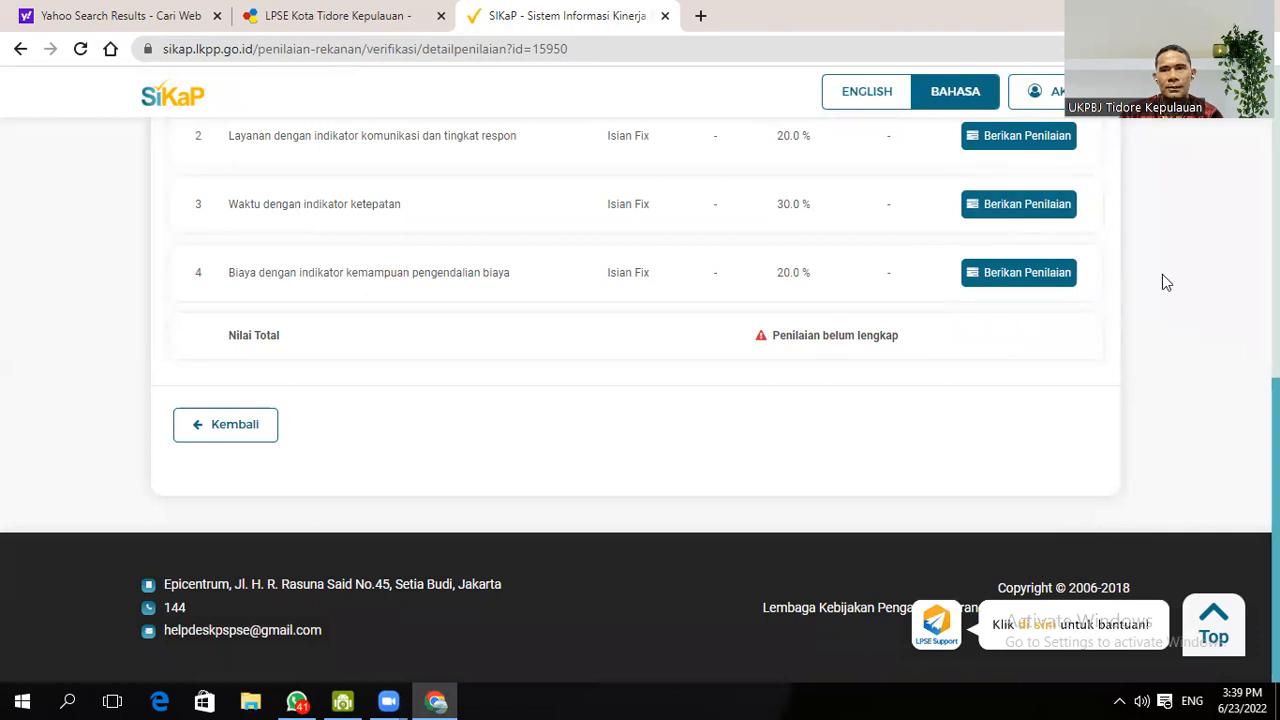
scroll(1162, 274, "up", 6)
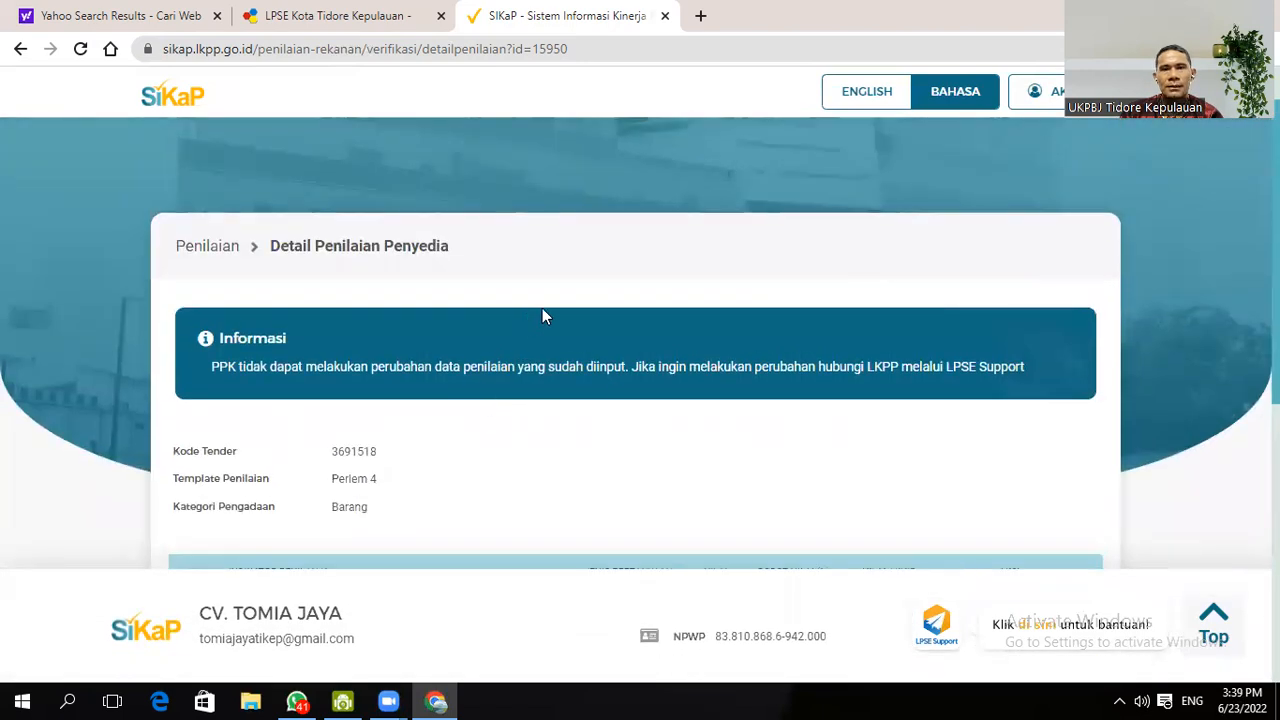
scroll(500, 350, "down", 6)
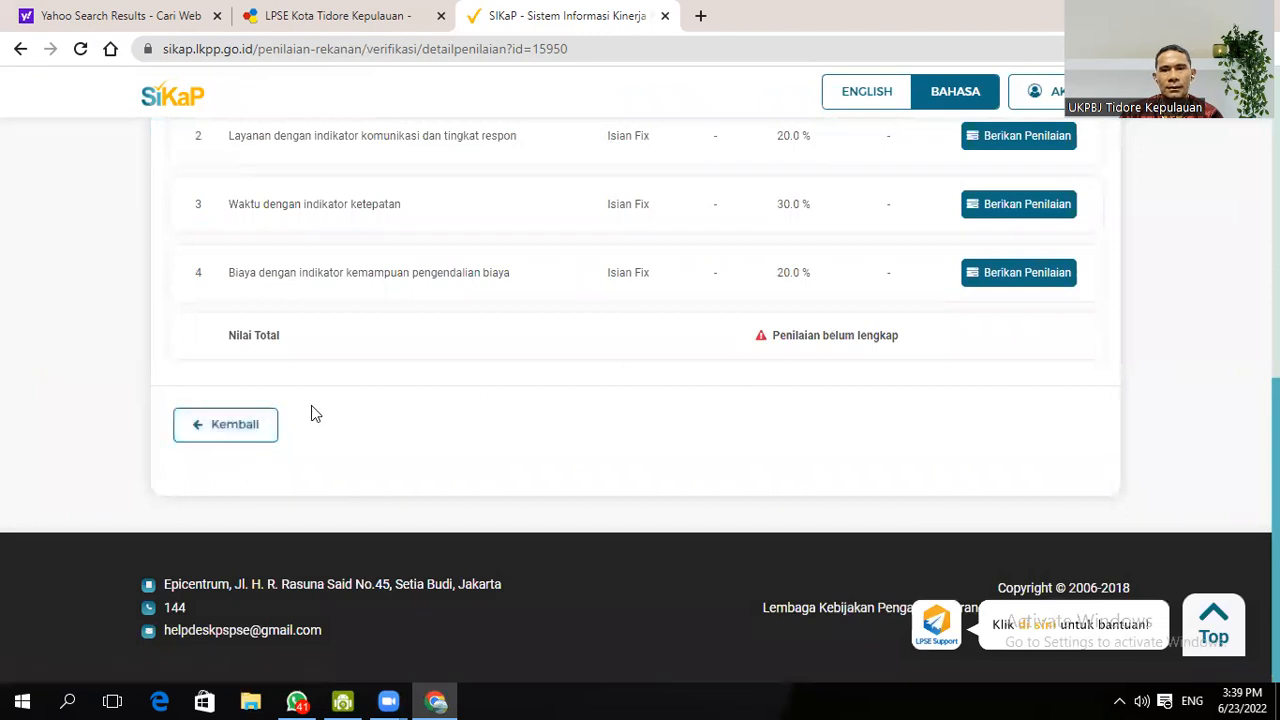
left_click(231, 424)
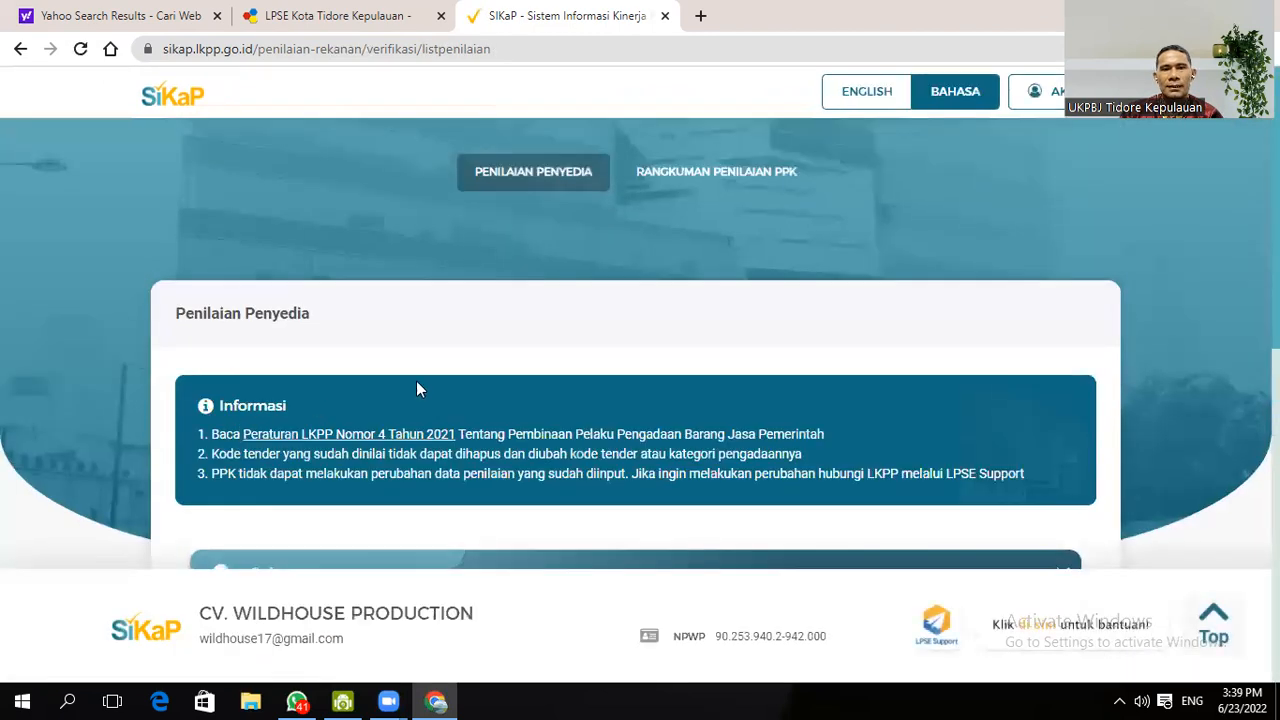
scroll(697, 343, "down", 5)
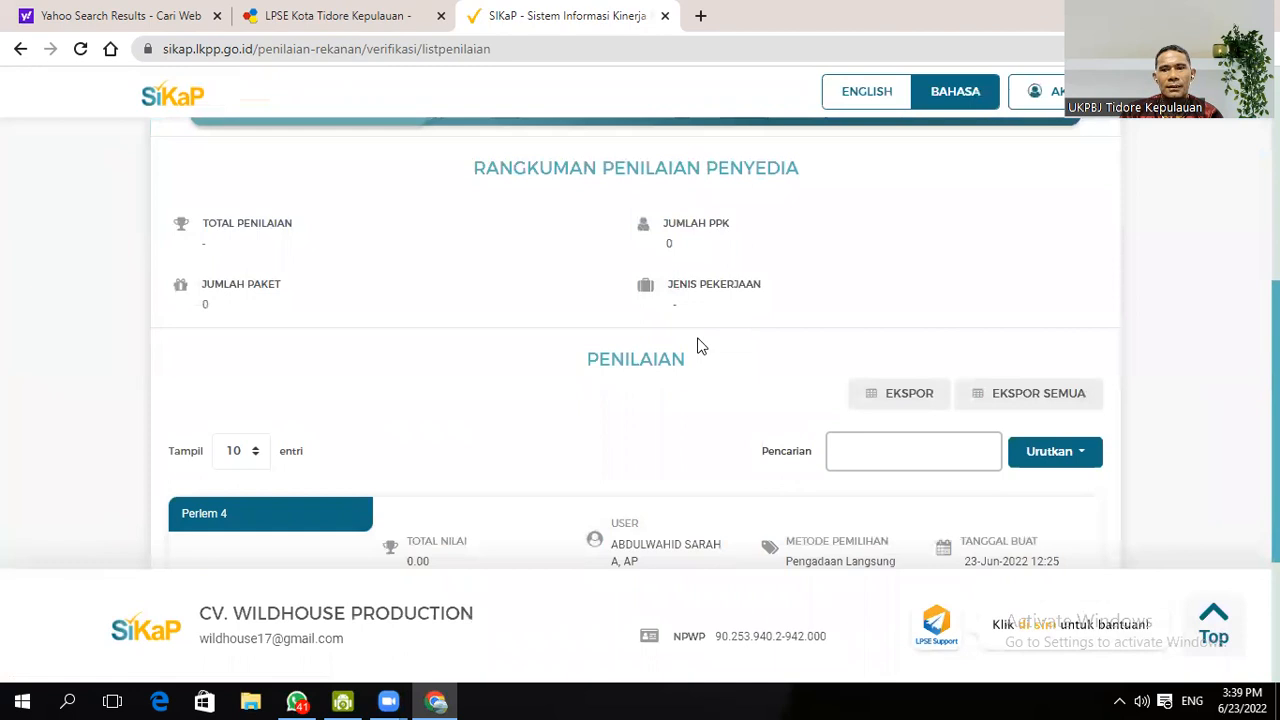
scroll(698, 345, "down", 3)
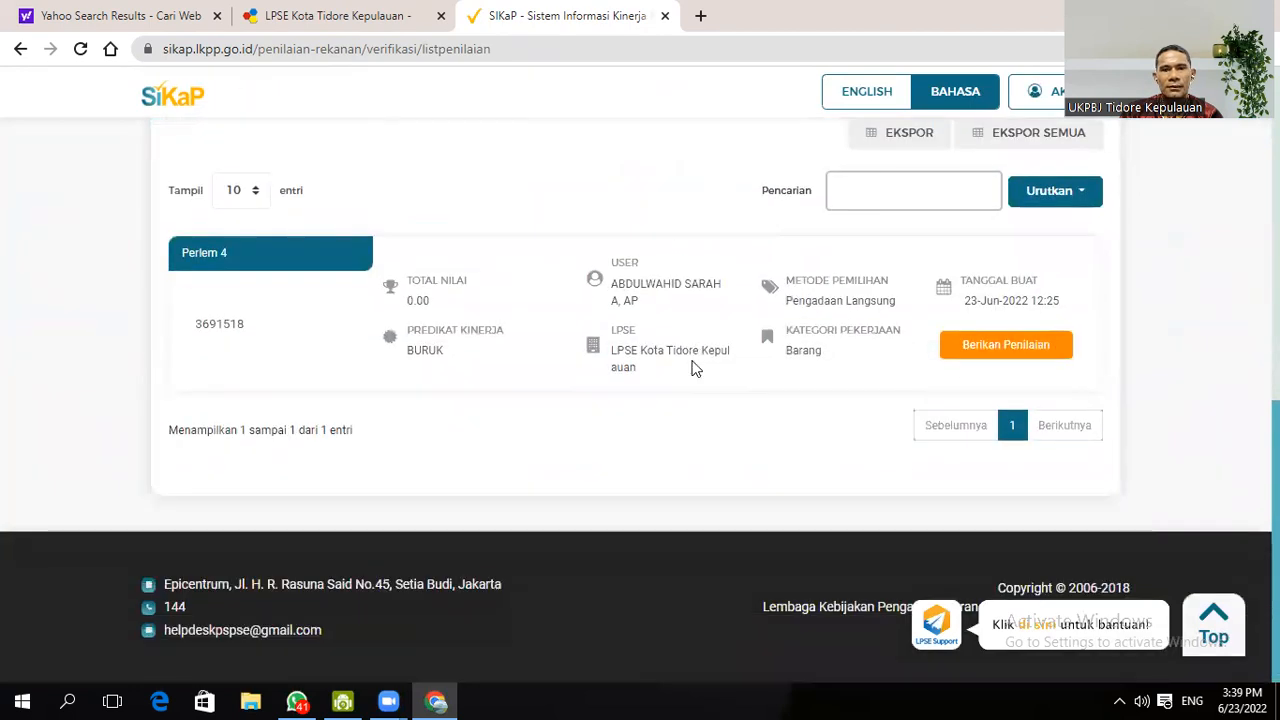